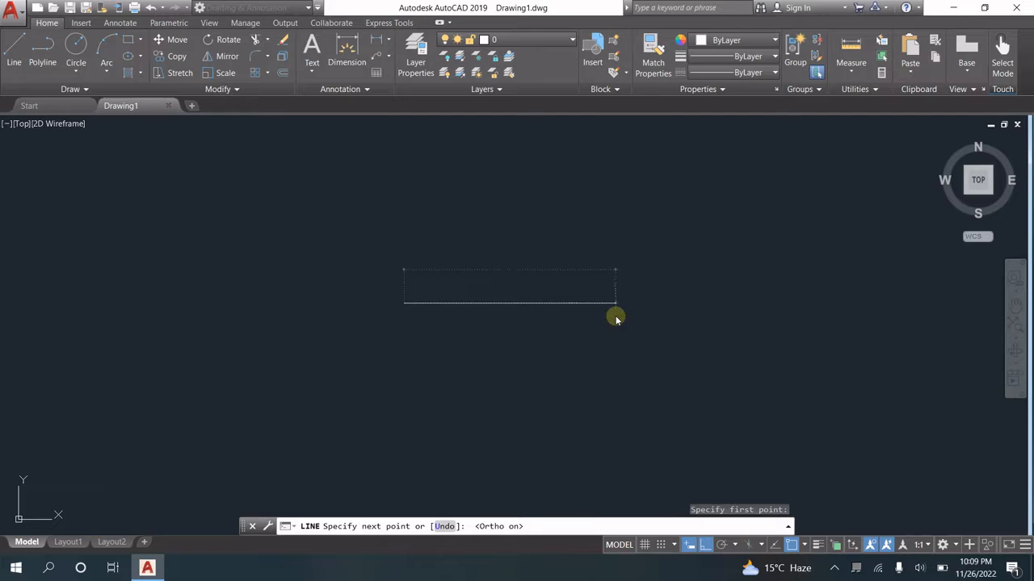
# Finish the horizontal line at 10 units and rotate a perpendicular copy of it about its midpoint to form a cross
pyautogui.press('Escape')
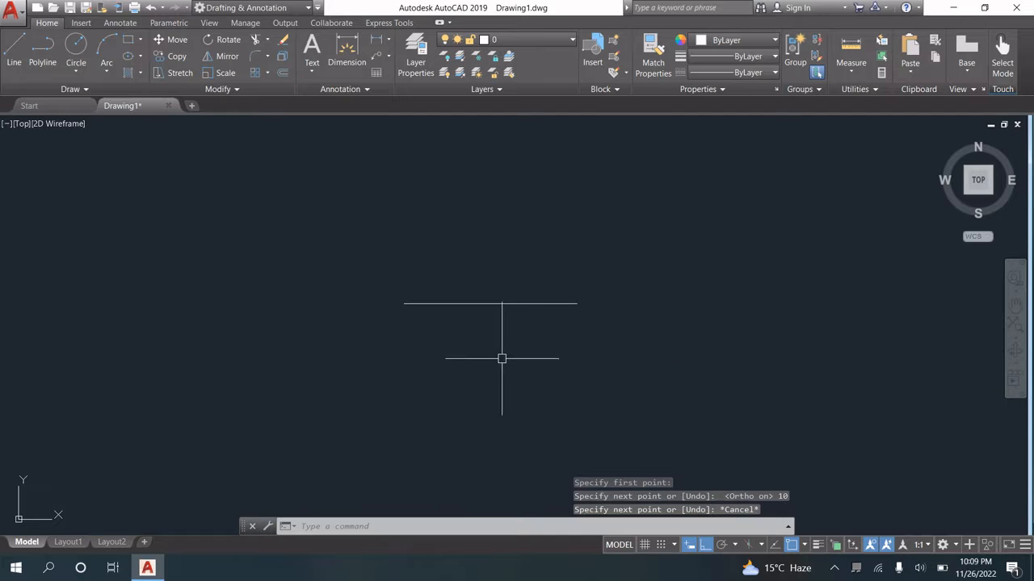
pyautogui.moveTo(500, 358)
pyautogui.mouseDown(button='middle')
pyautogui.moveTo(532, 362)
pyautogui.moveTo(549, 347)
pyautogui.mouseUp(button='middle')
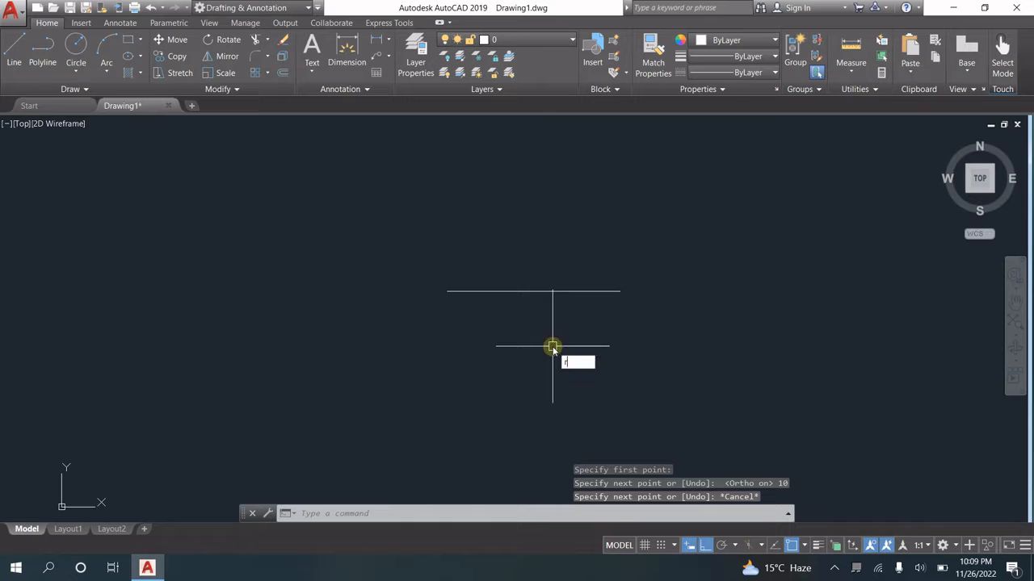
pyautogui.write('o')
pyautogui.press('Return')
pyautogui.click(530, 293)
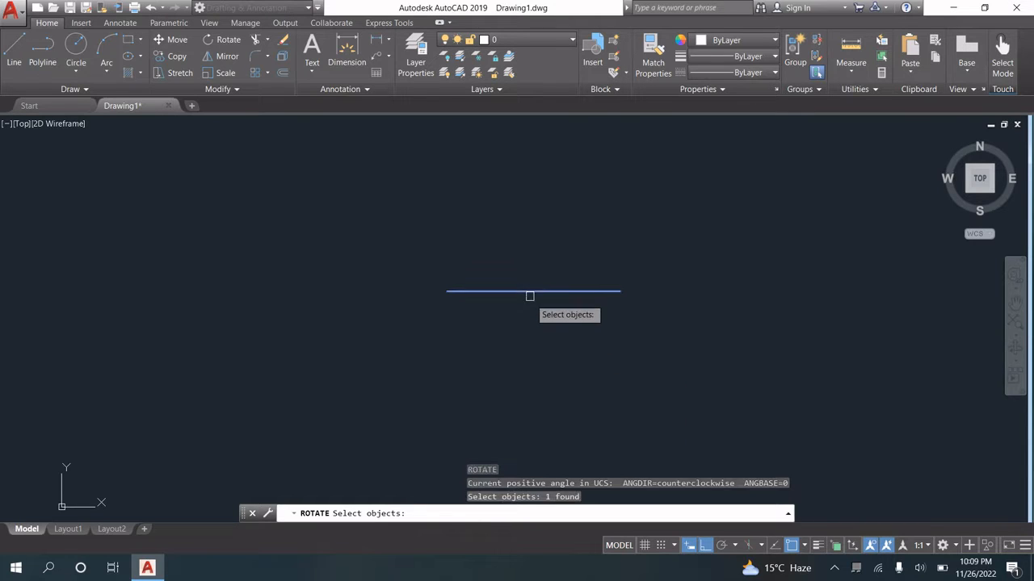
pyautogui.press('Return')
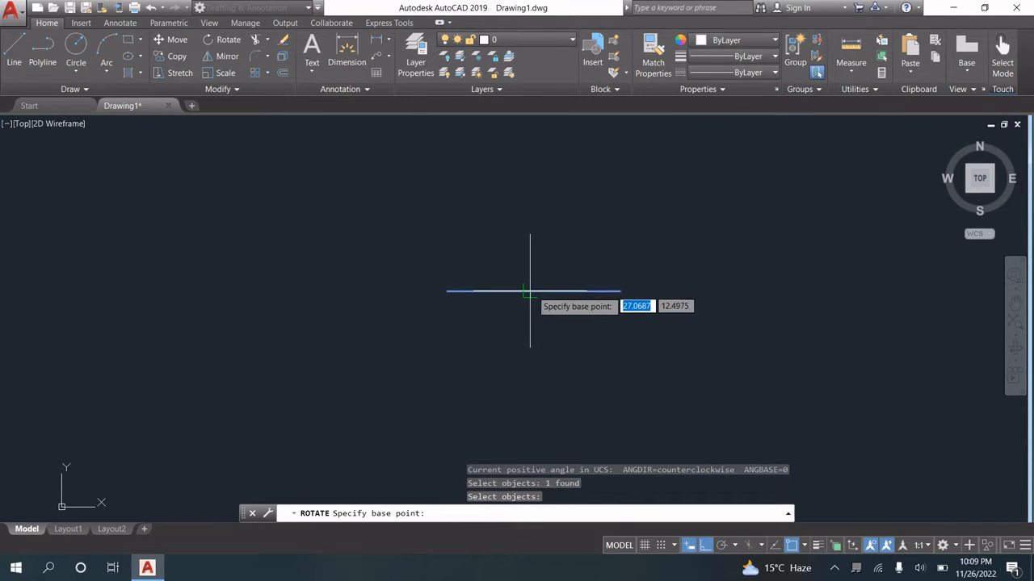
pyautogui.click(533, 292)
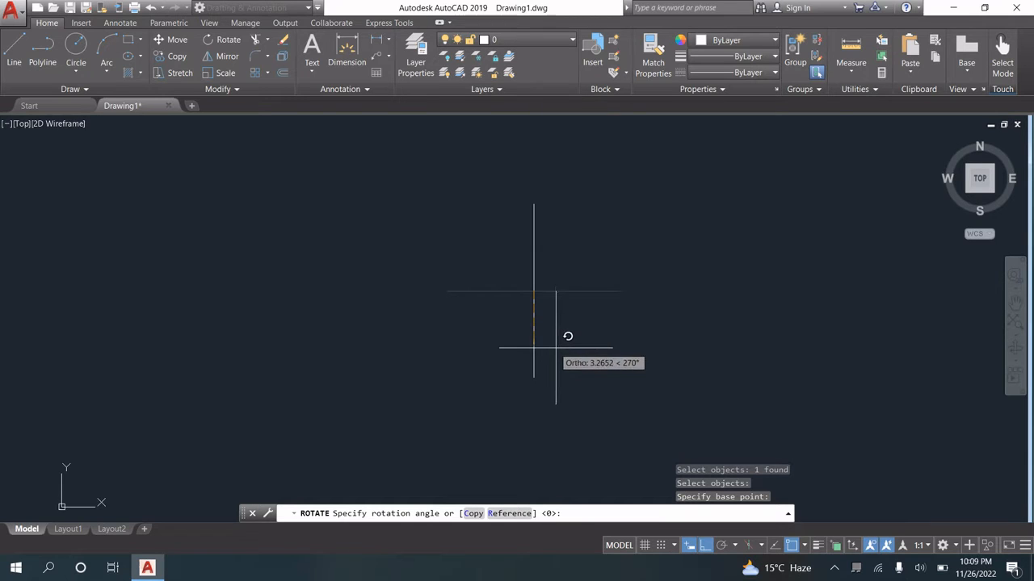
pyautogui.write('co')
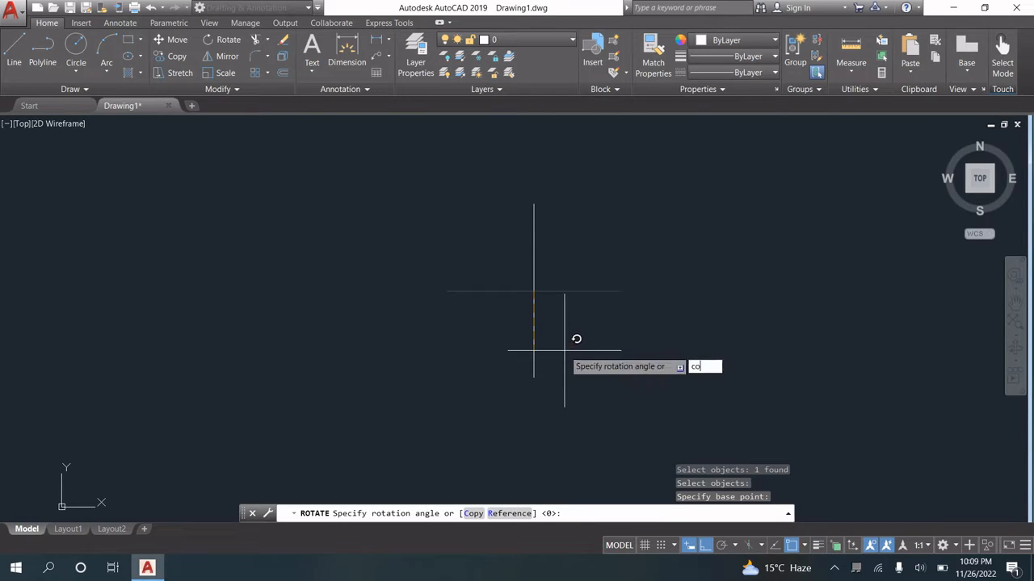
pyautogui.press('Return')
pyautogui.moveTo(672, 365); pyautogui.dragTo(654, 373, button='middle')
pyautogui.press('Escape')
# Draw a circle centred on the crossing of the two lines, with its radius reaching the end of the horizontal line
pyautogui.write('c')
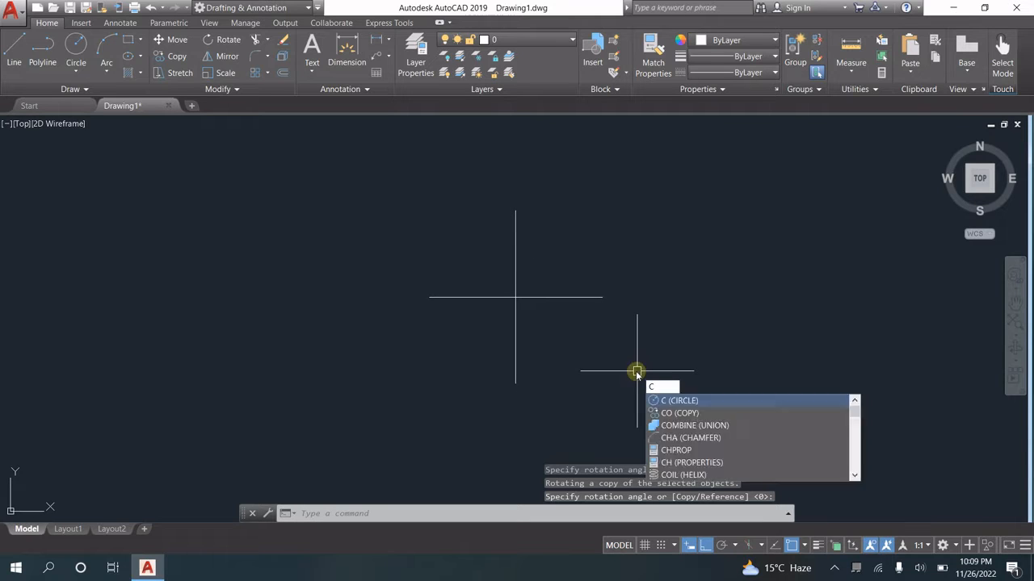
pyautogui.press('Return')
pyautogui.click(515, 298)
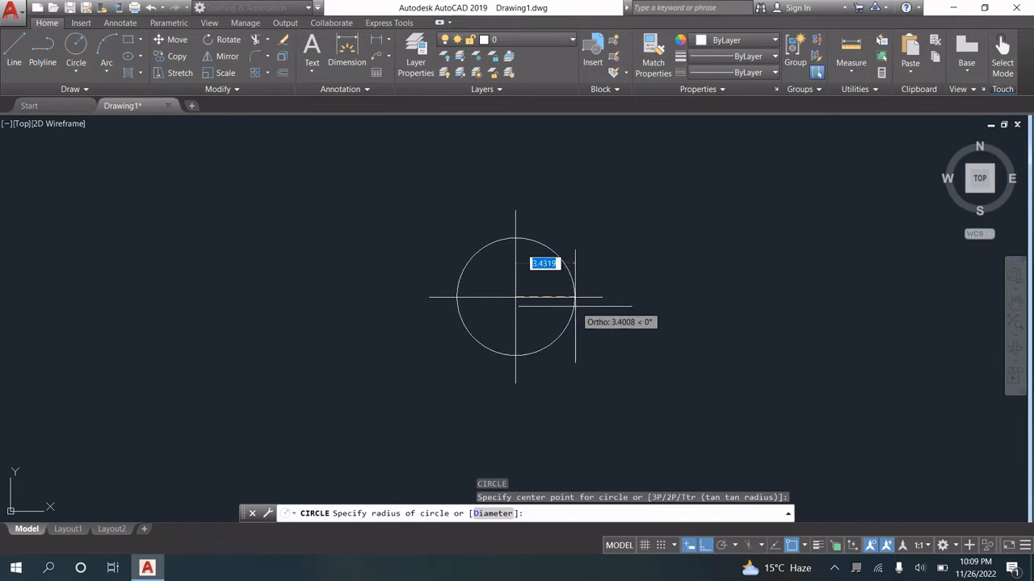
pyautogui.click(601, 297)
pyautogui.moveTo(503, 346); pyautogui.dragTo(514, 352, button='middle')
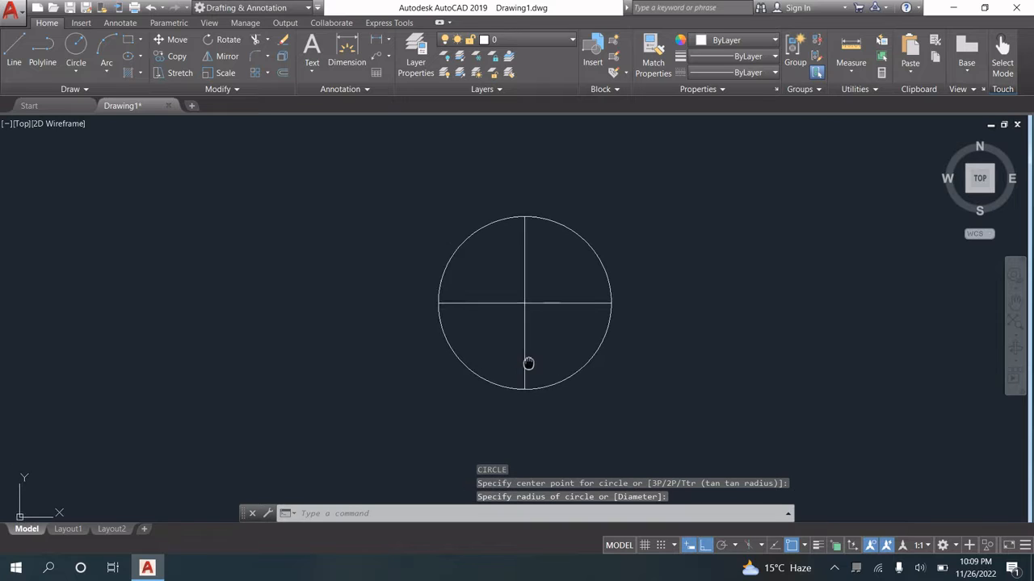
# Draw a circle of diameter 2 centred on the top end of the vertical line
pyautogui.press('Return')
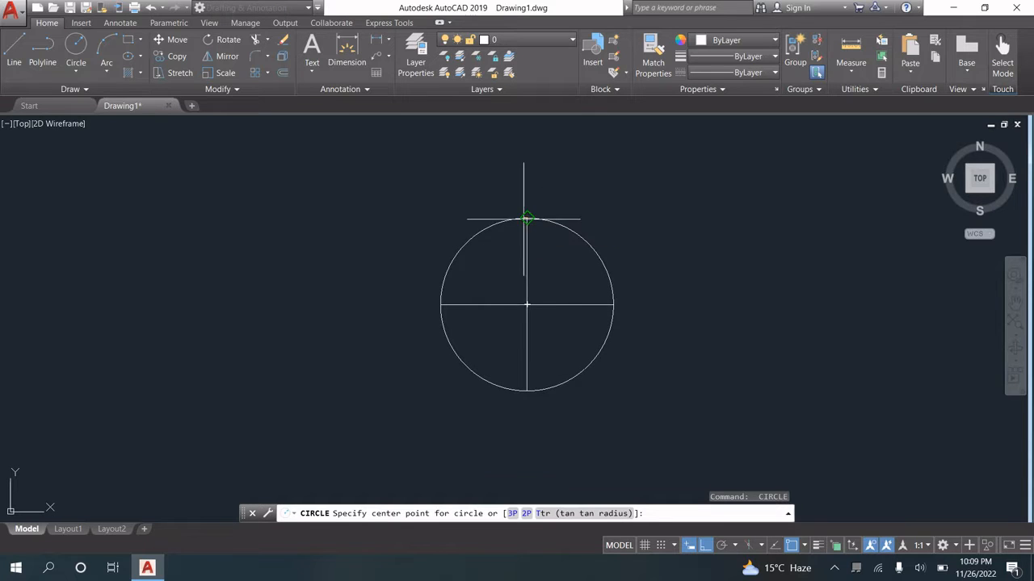
pyautogui.click(526, 219)
pyautogui.write('d')
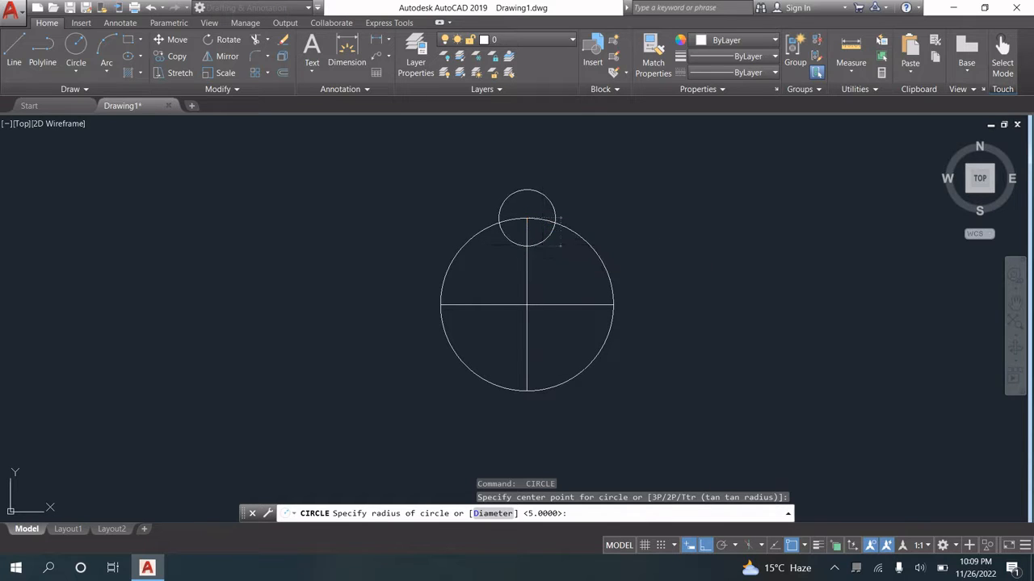
pyautogui.press('Return')
pyautogui.write('2')
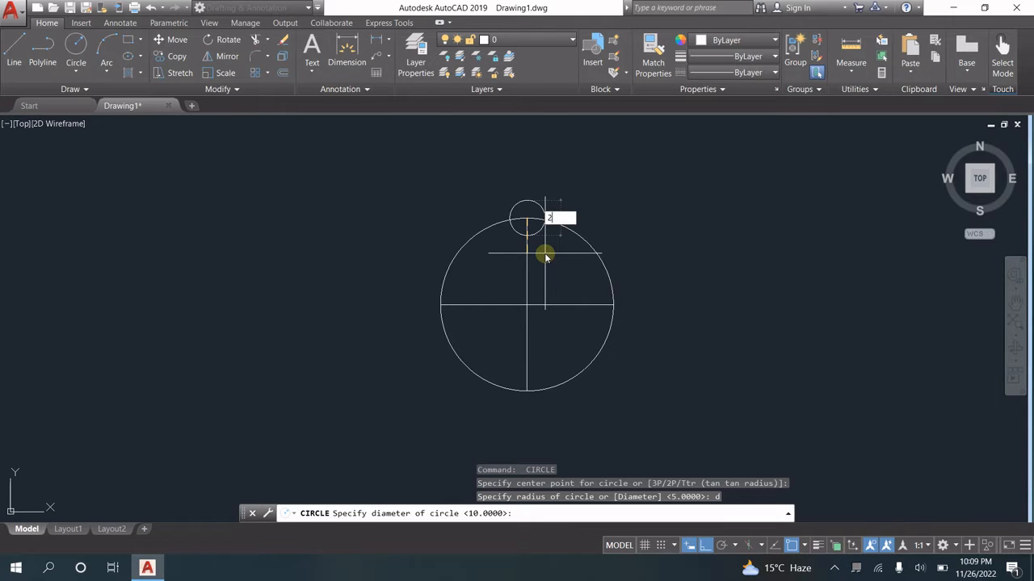
pyautogui.press('Return')
# Create a polar array of the small circle around the centre of the large circle
pyautogui.moveTo(552, 247); pyautogui.dragTo(538, 256, button='middle')
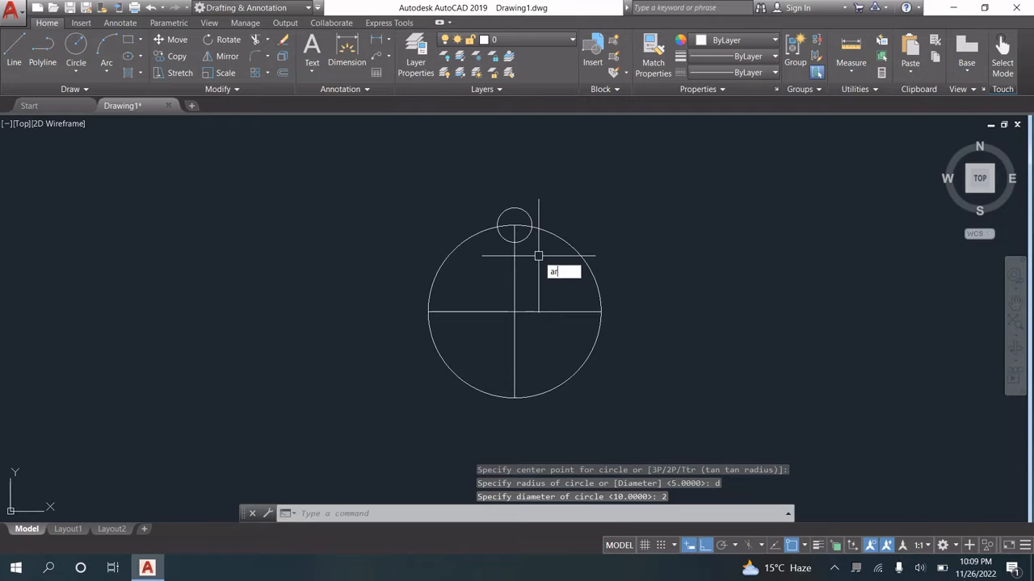
pyautogui.press('Return')
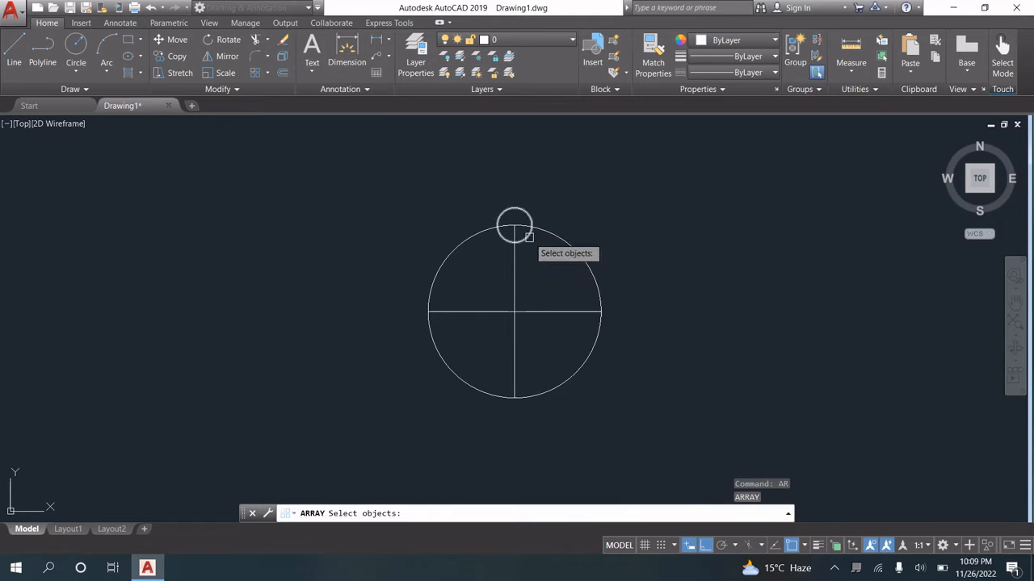
pyautogui.click(529, 237)
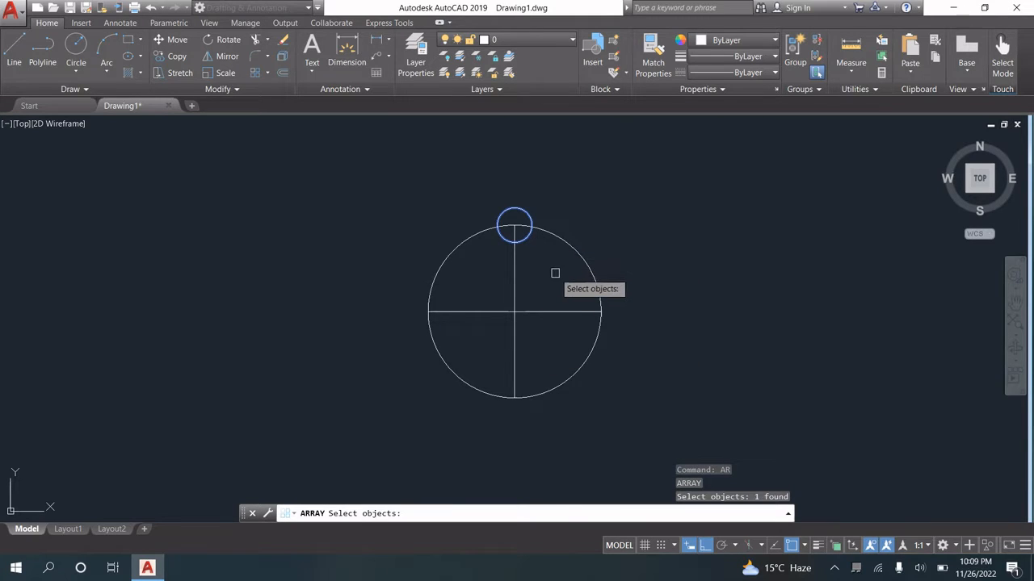
pyautogui.press('Return')
pyautogui.click(588, 333)
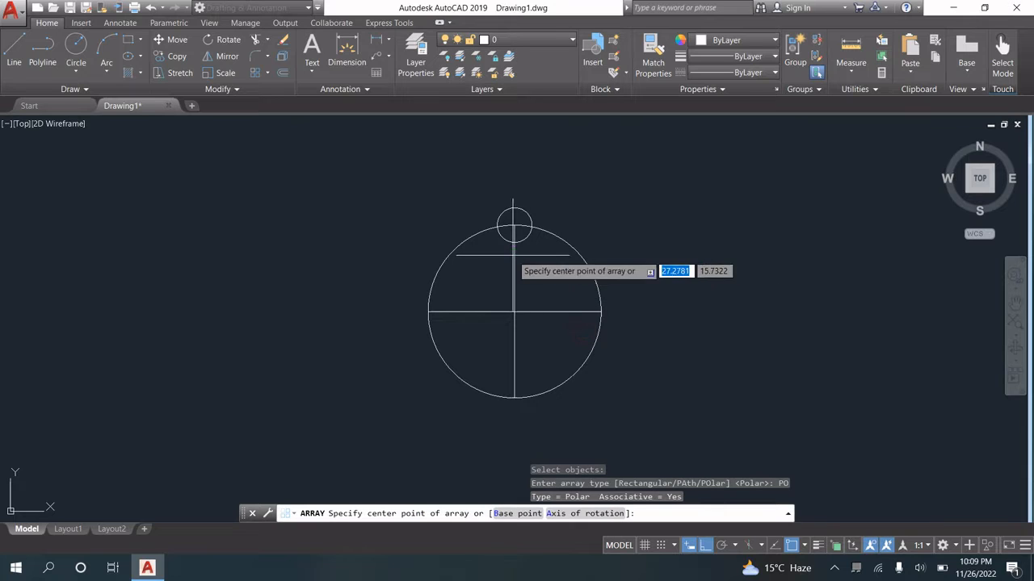
pyautogui.click(515, 312)
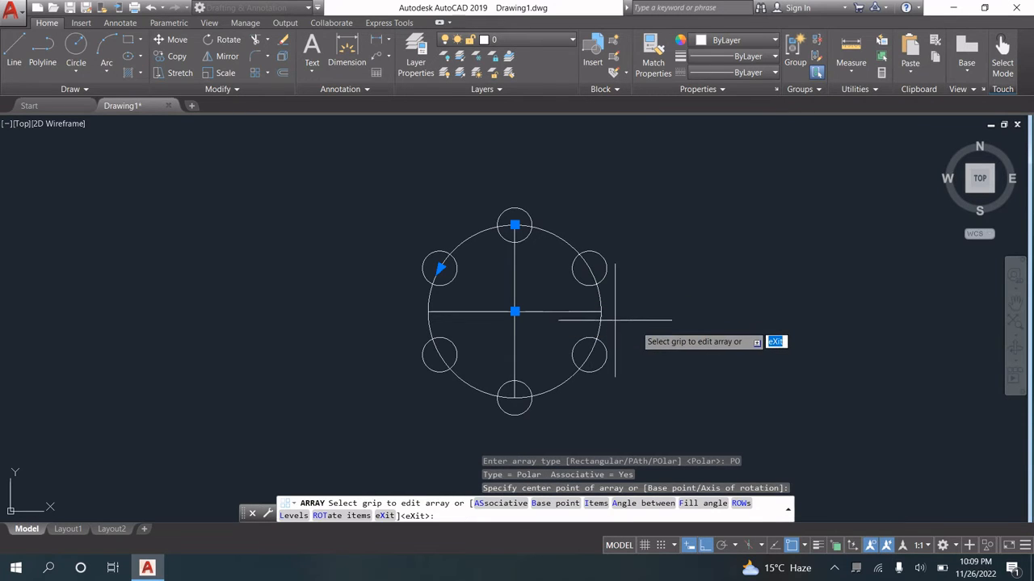
pyautogui.press('Return')
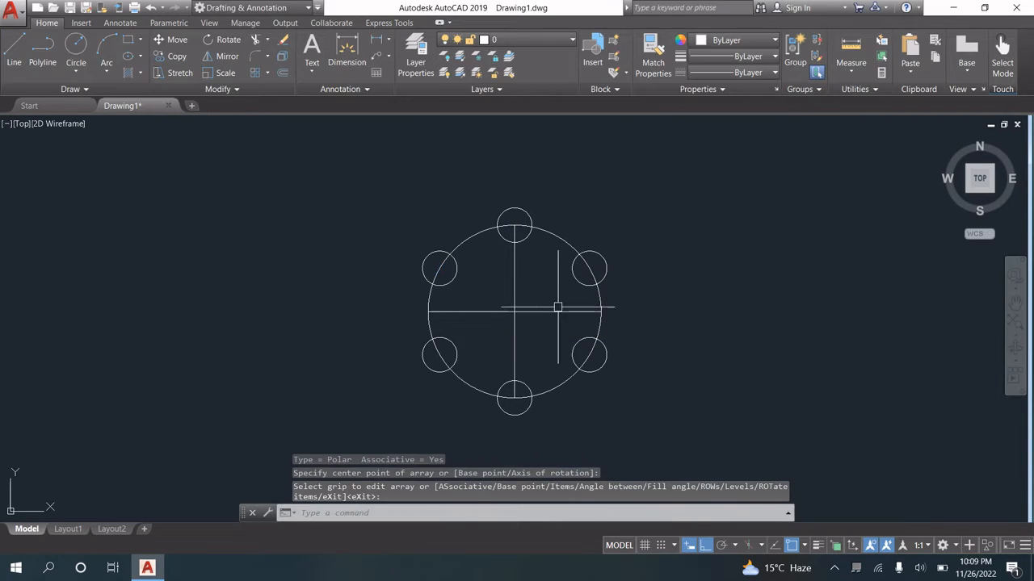
# Set the polar array to 4 items and explode it into separate circles
pyautogui.click(525, 209)
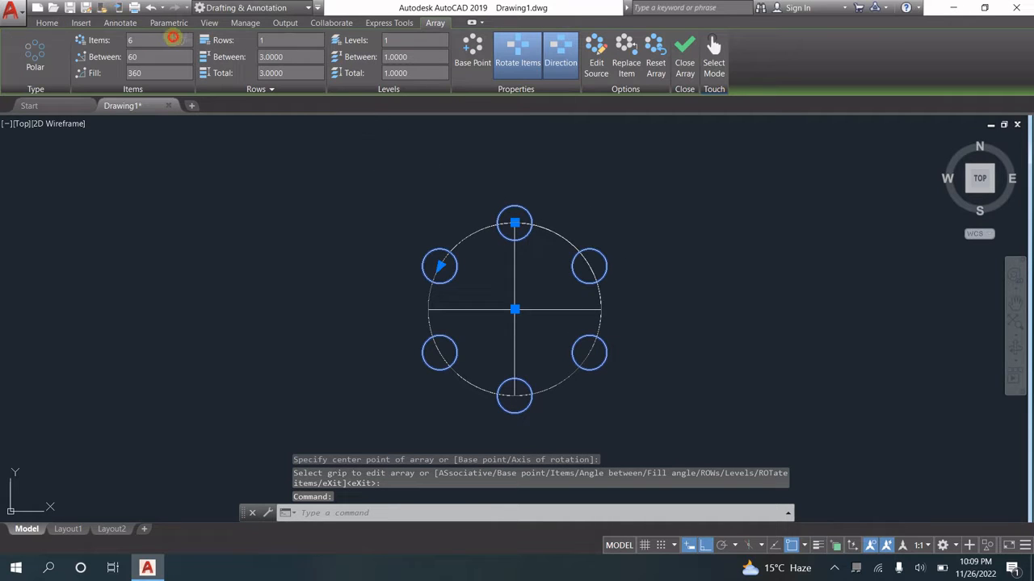
pyautogui.write('4')
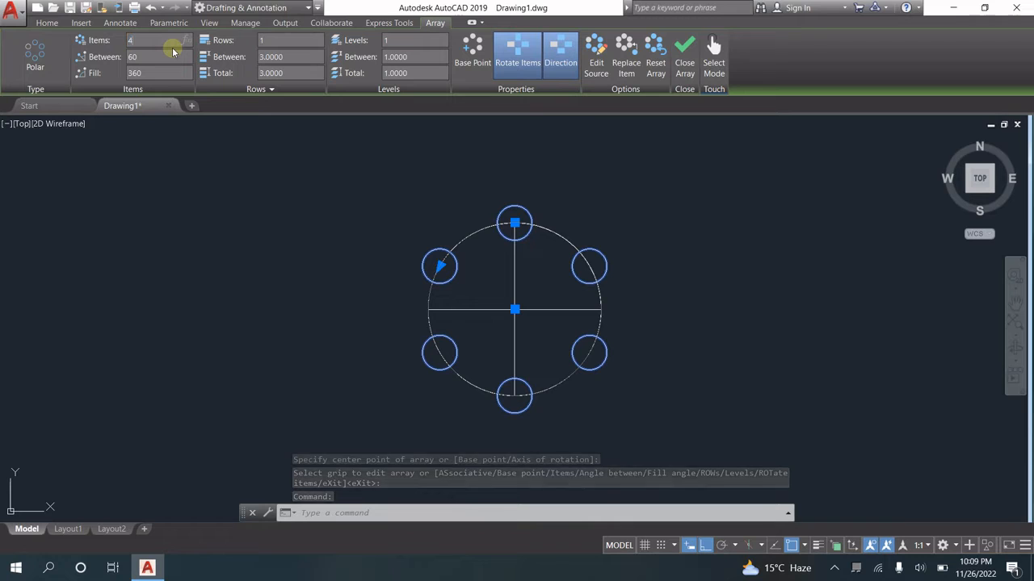
pyautogui.press('Return')
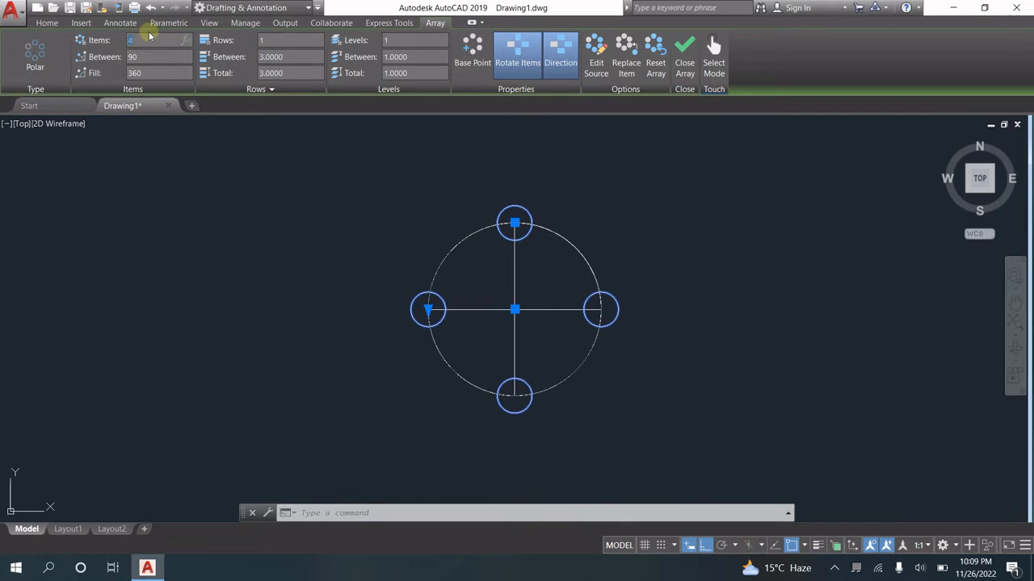
pyautogui.click(48, 23)
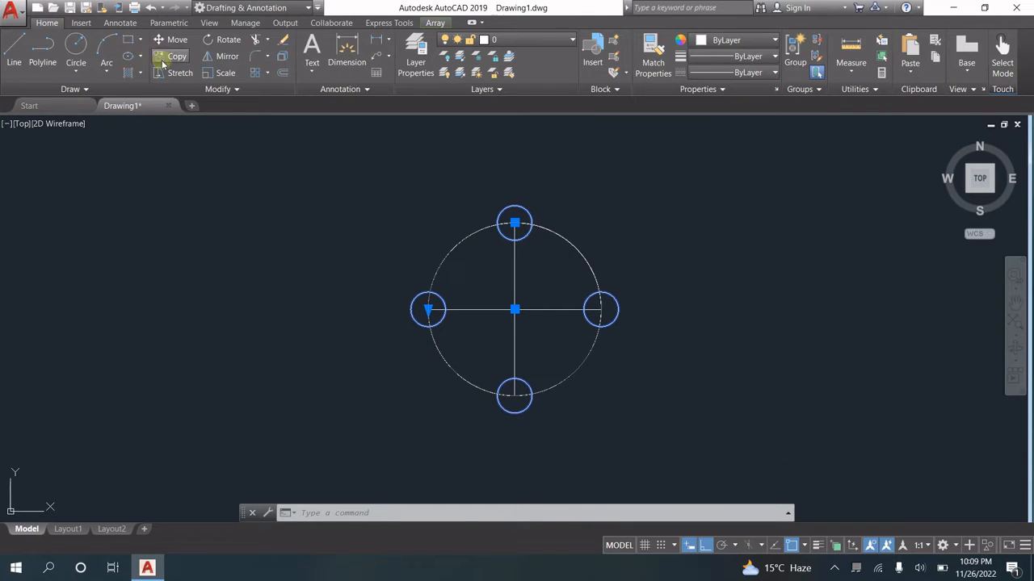
pyautogui.click(282, 56)
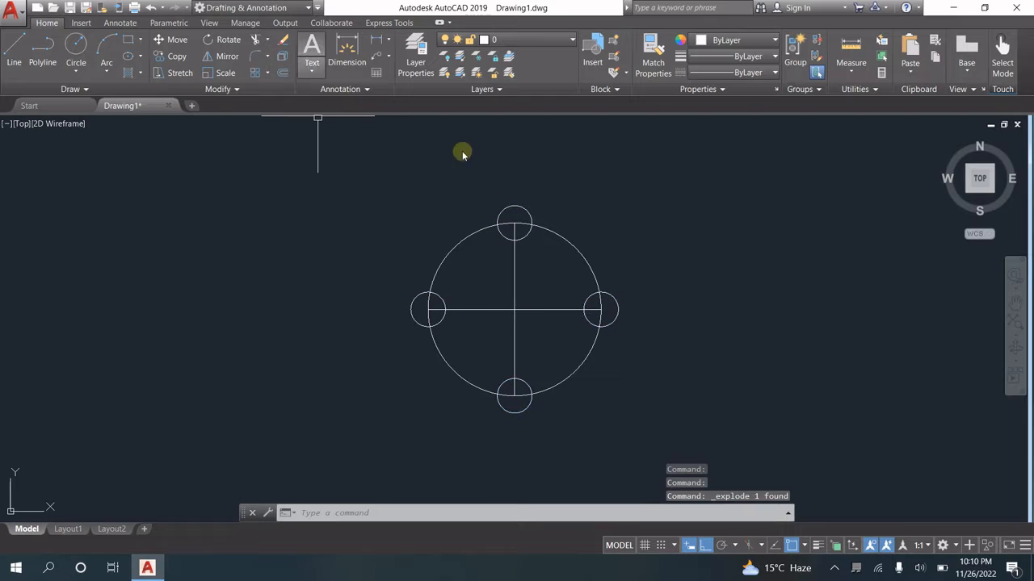
# Trim the overlapping inner arcs where the top small circle meets the large circle, leaving an outward lobe
pyautogui.moveTo(514, 268); pyautogui.dragTo(515, 252, button='middle')
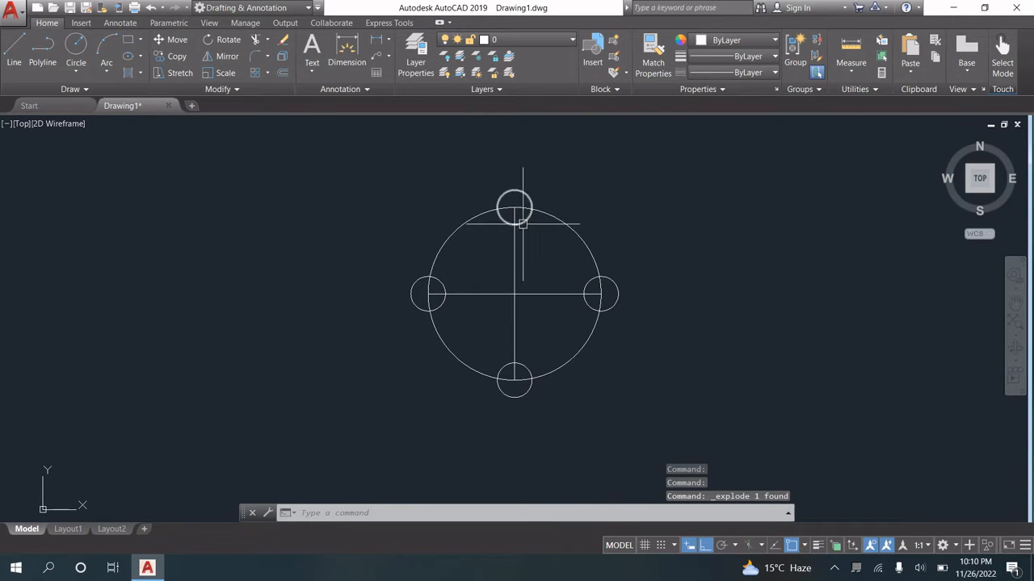
pyautogui.write('tr')
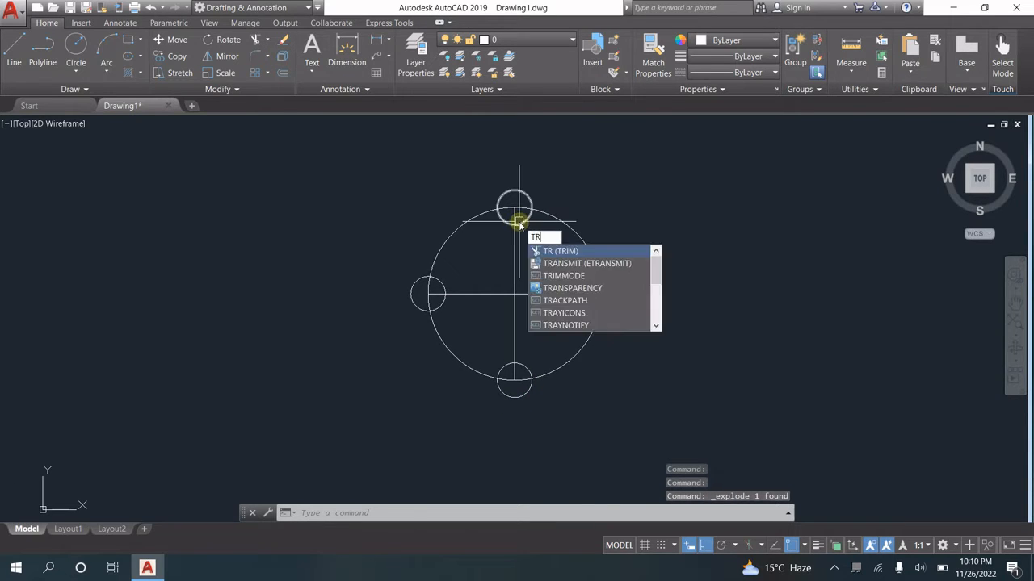
pyautogui.press('Return')
pyautogui.press('Return')
pyautogui.click(526, 227)
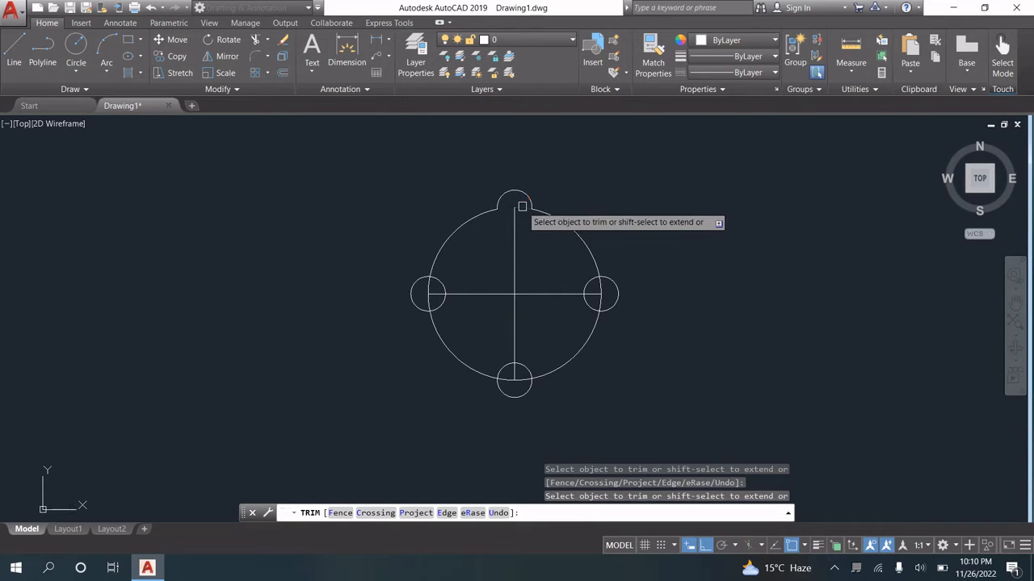
# Trim the overlapping inner arcs at the right small circle so only its outward lobe remains
pyautogui.scroll(4, 586, 301)
pyautogui.click(626, 270)
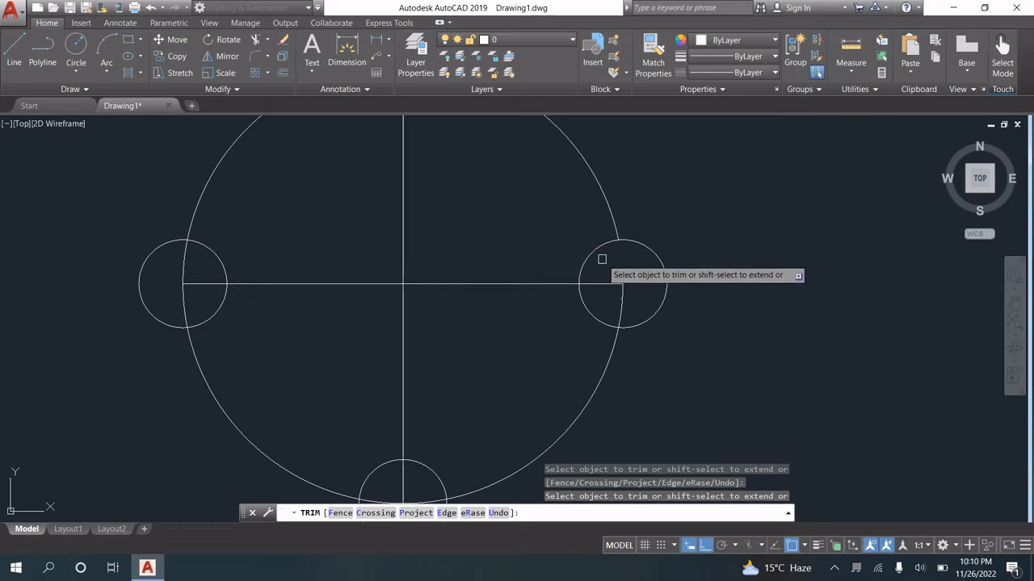
pyautogui.click(599, 253)
pyautogui.click(593, 250)
pyautogui.click(624, 299)
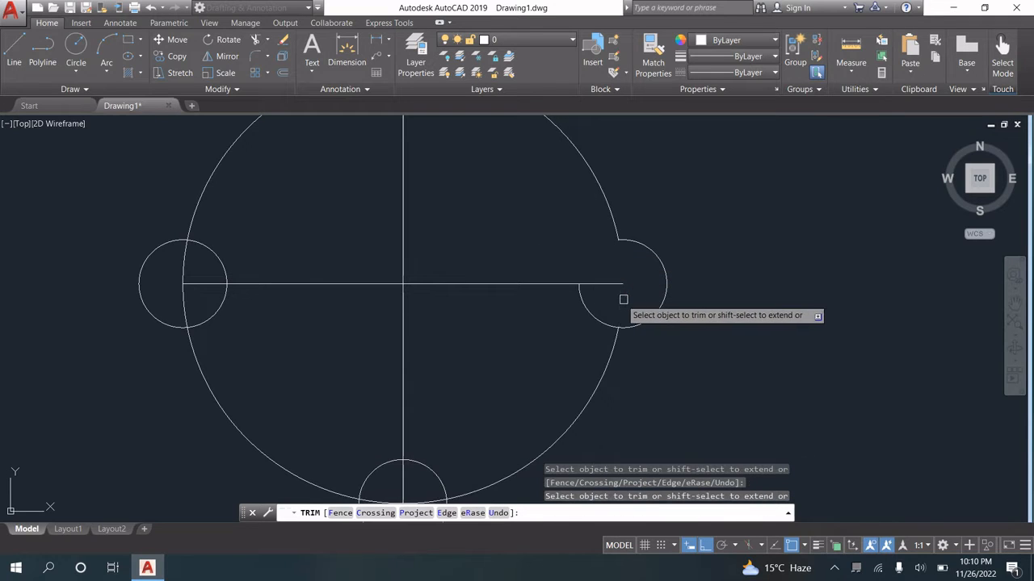
pyautogui.click(594, 315)
# Trim the overlapping inner arcs at the bottom small circle so only its outward lobe remains
pyautogui.scroll(-2, 536, 352)
pyautogui.moveTo(580, 306); pyautogui.dragTo(616, 269, button='middle')
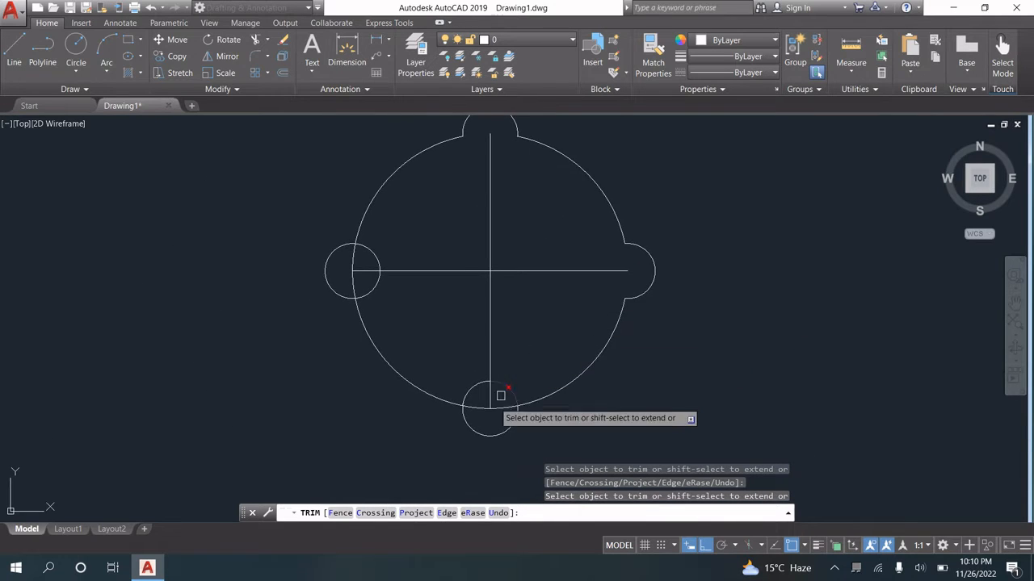
pyautogui.scroll(4, 493, 407)
pyautogui.click(529, 346)
pyautogui.click(515, 420)
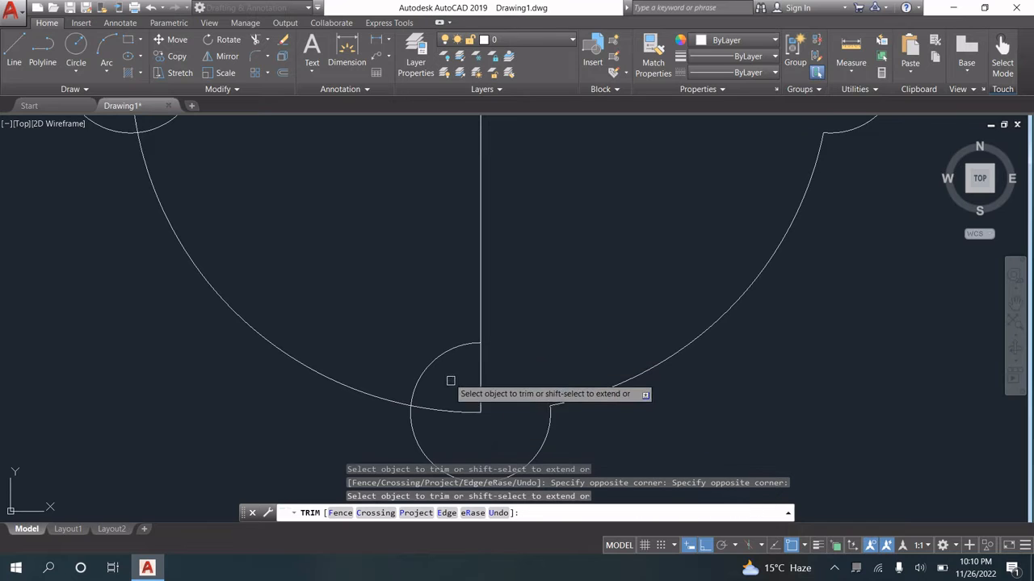
pyautogui.click(441, 354)
pyautogui.click(450, 413)
# Trim the overlapping inner arcs at the left small circle to complete the four-lobed outline, and end the Trim command
pyautogui.scroll(-2, 429, 359)
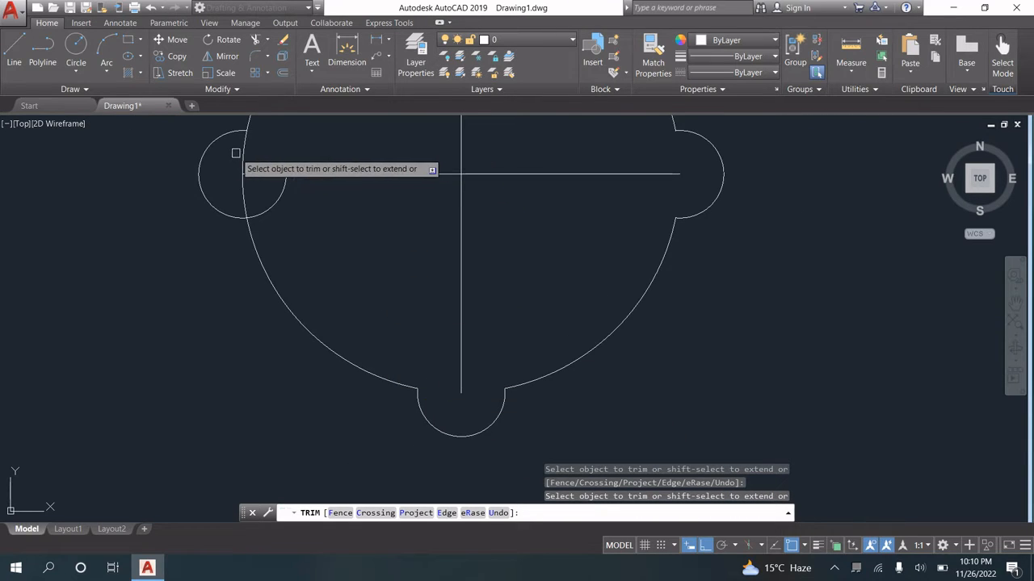
pyautogui.click(245, 175)
pyautogui.click(280, 204)
pyautogui.scroll(-2, 306, 216)
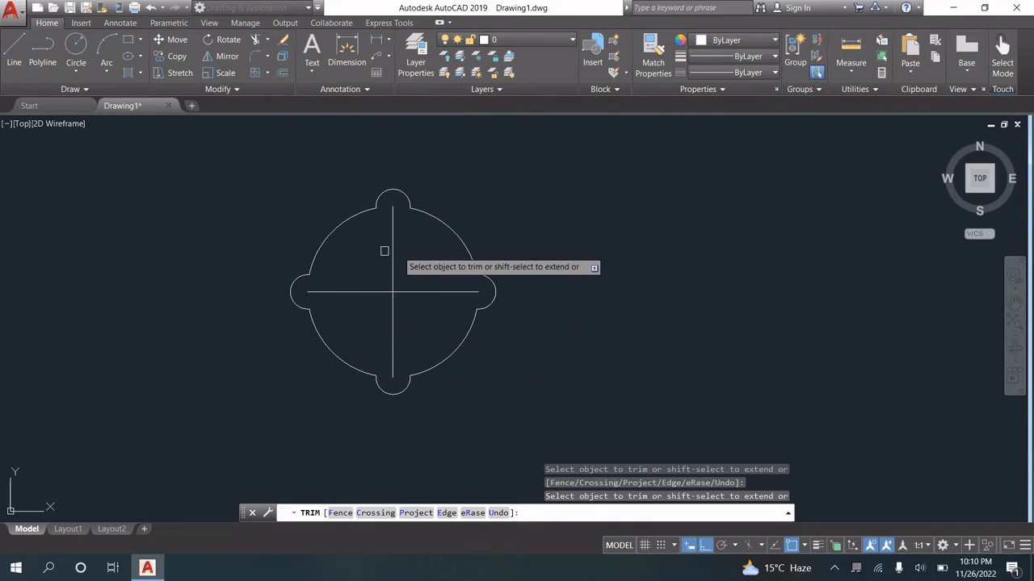
pyautogui.press('Escape')
# Create a layer named "dimension line" and set its color to index 160
pyautogui.moveTo(341, 286)
pyautogui.mouseDown(button='middle')
pyautogui.moveTo(560, 272)
pyautogui.moveTo(525, 289)
pyautogui.mouseUp(button='middle')
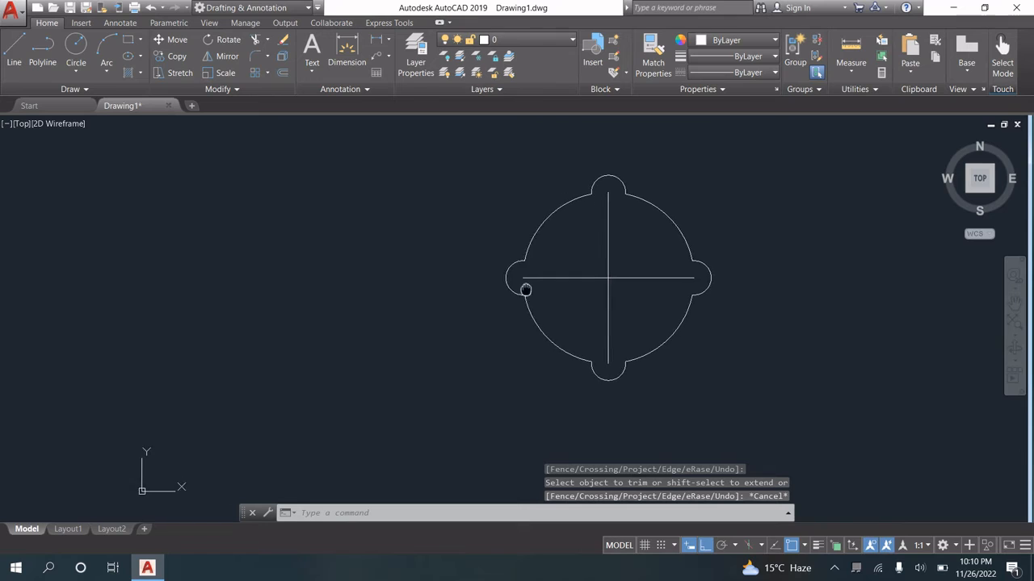
pyautogui.click(415, 58)
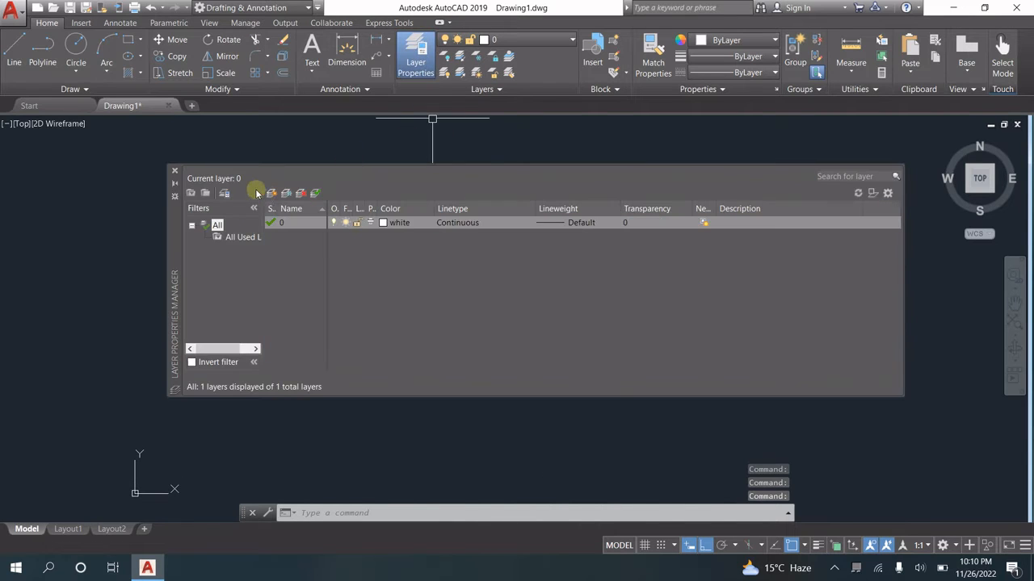
pyautogui.click(271, 194)
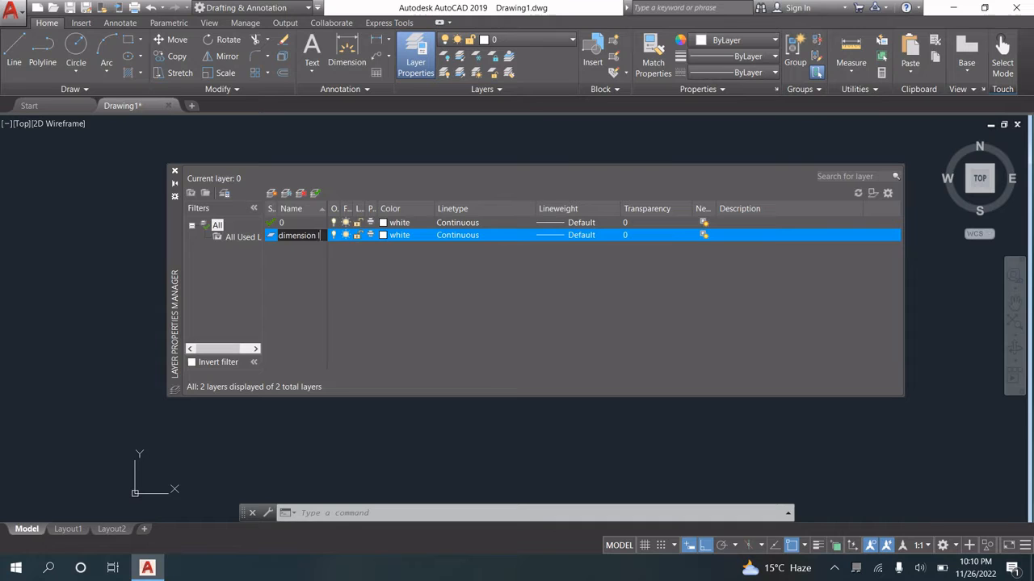
pyautogui.press('Return')
pyautogui.click(400, 235)
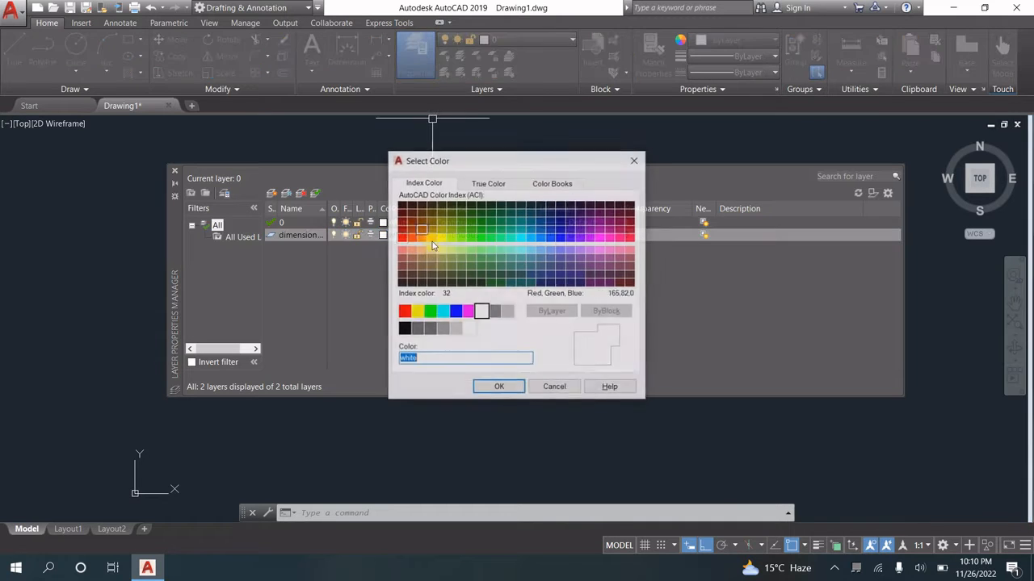
pyautogui.click(549, 239)
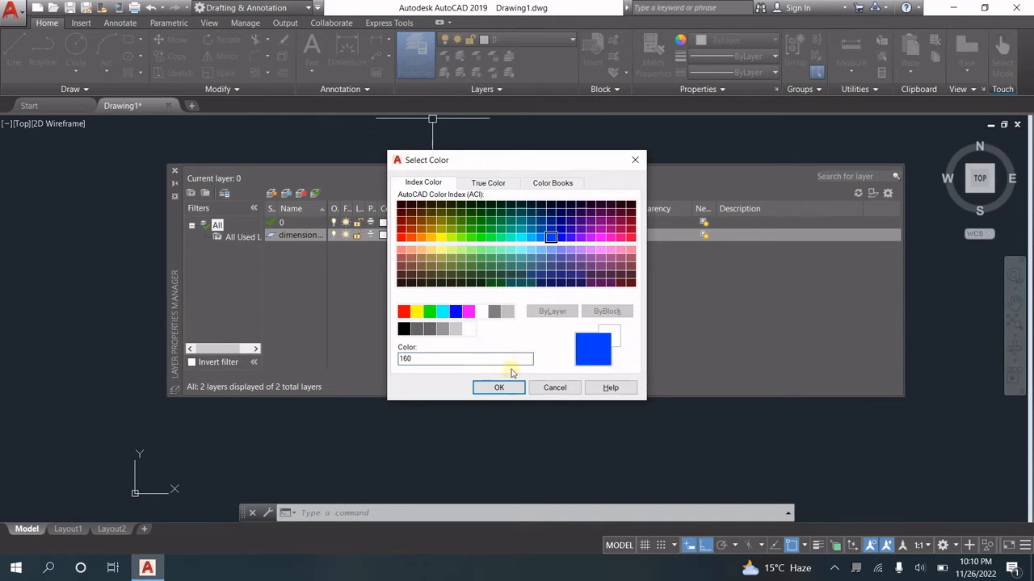
pyautogui.click(499, 389)
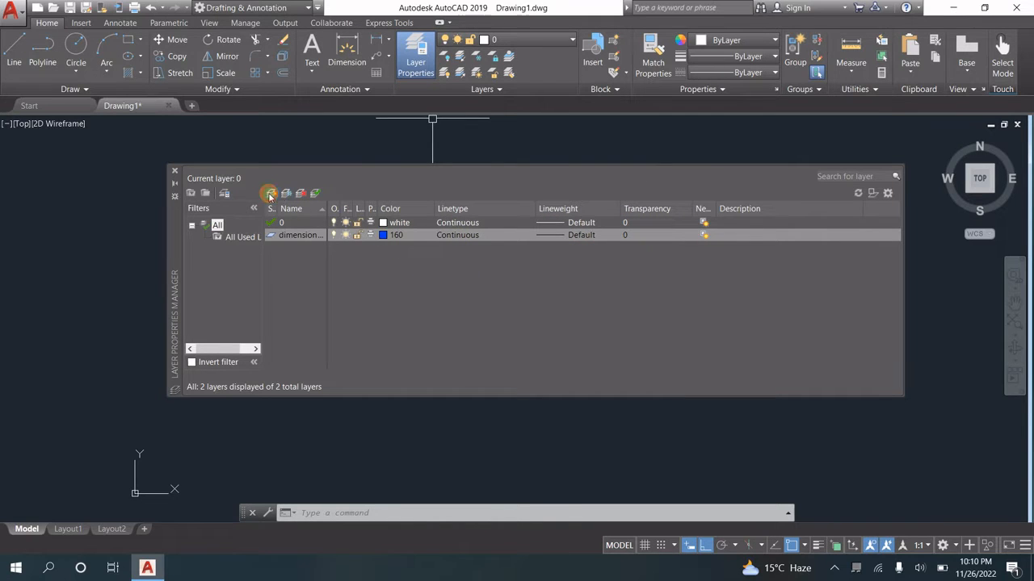
# Create a layer named "center line" and set its color to index 20
pyautogui.write('c')
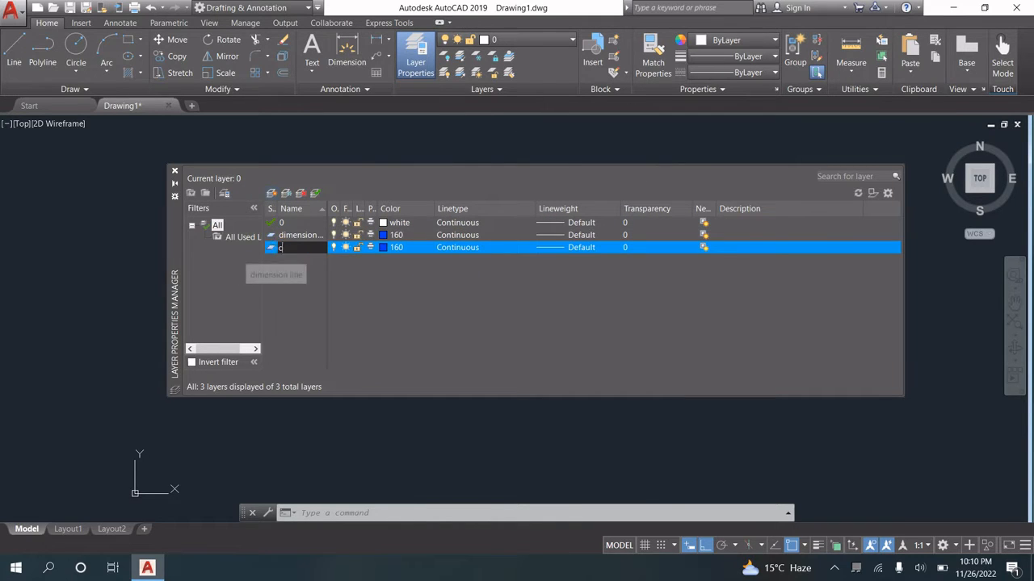
pyautogui.write('en')
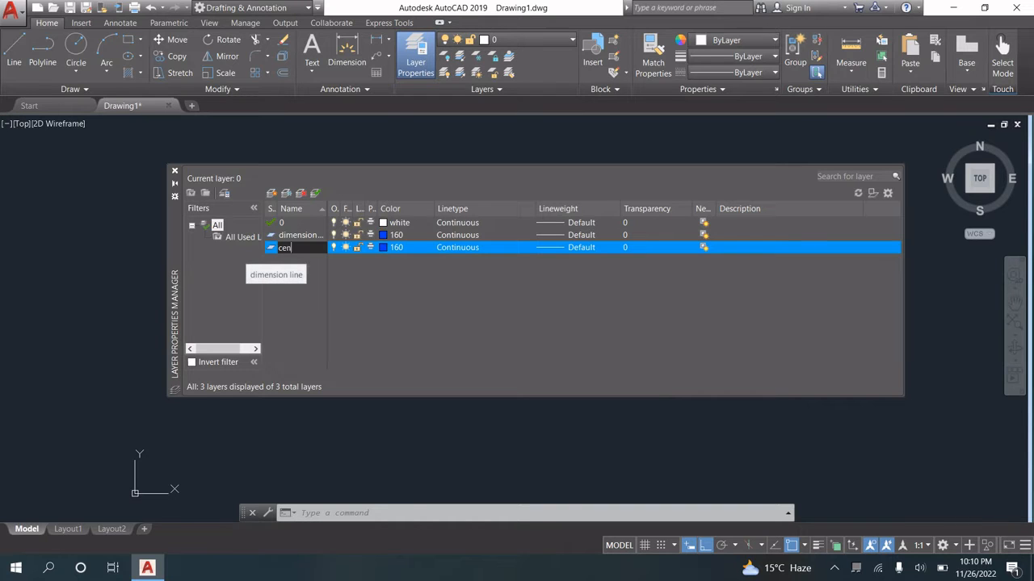
pyautogui.write('ter line')
pyautogui.press('Return')
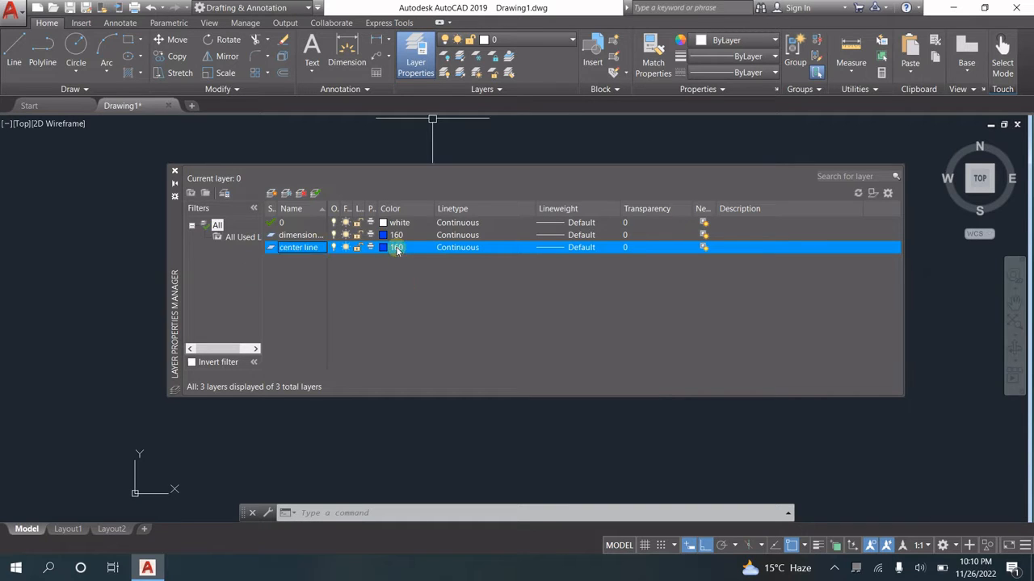
pyautogui.click(395, 247)
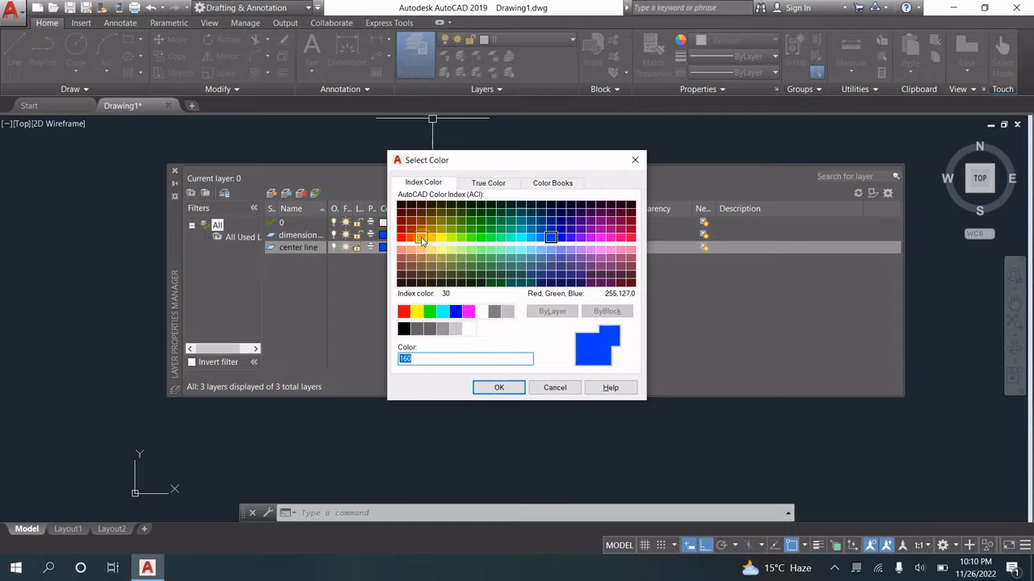
pyautogui.click(410, 237)
pyautogui.click(499, 387)
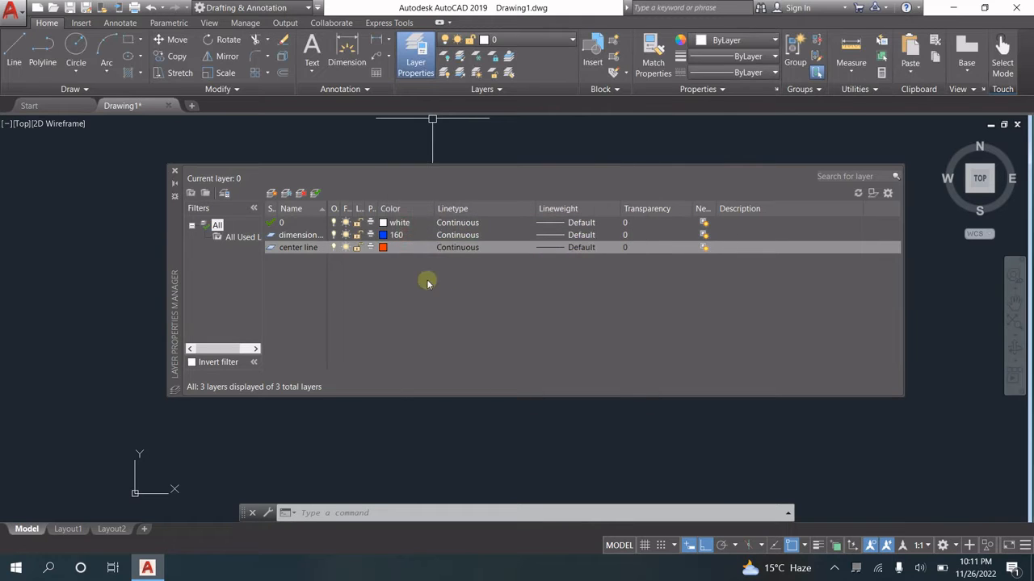
# Load the CENTER linetype from acad.lin and assign it to the center line layer
pyautogui.click(471, 249)
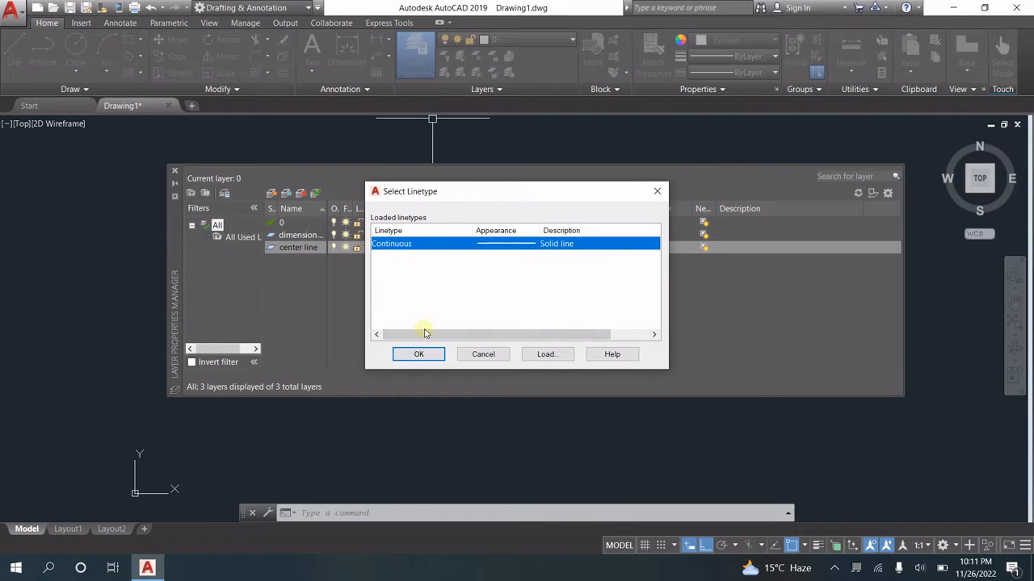
pyautogui.click(544, 354)
pyautogui.scroll(-4, 417, 297)
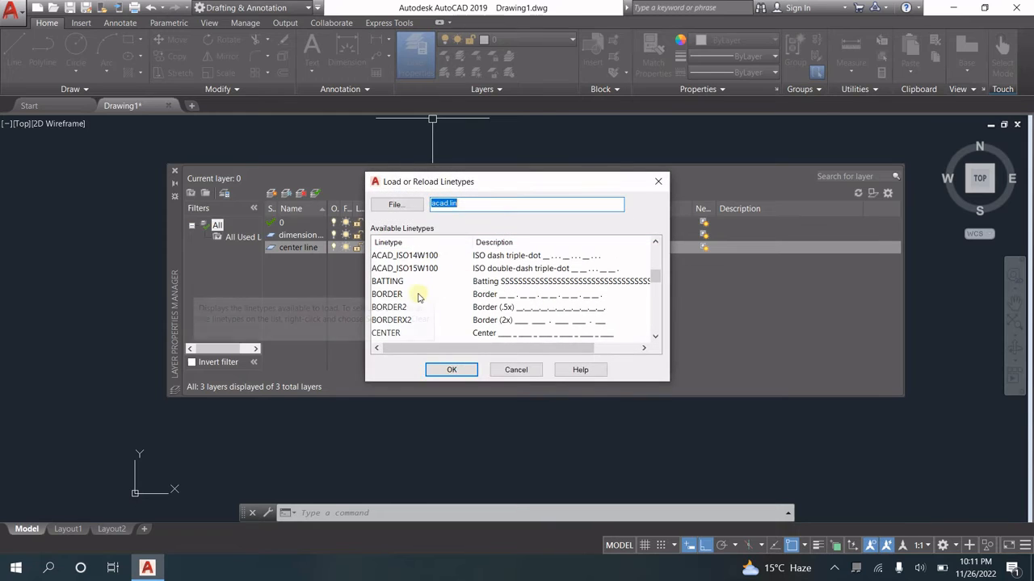
pyautogui.scroll(-2, 474, 301)
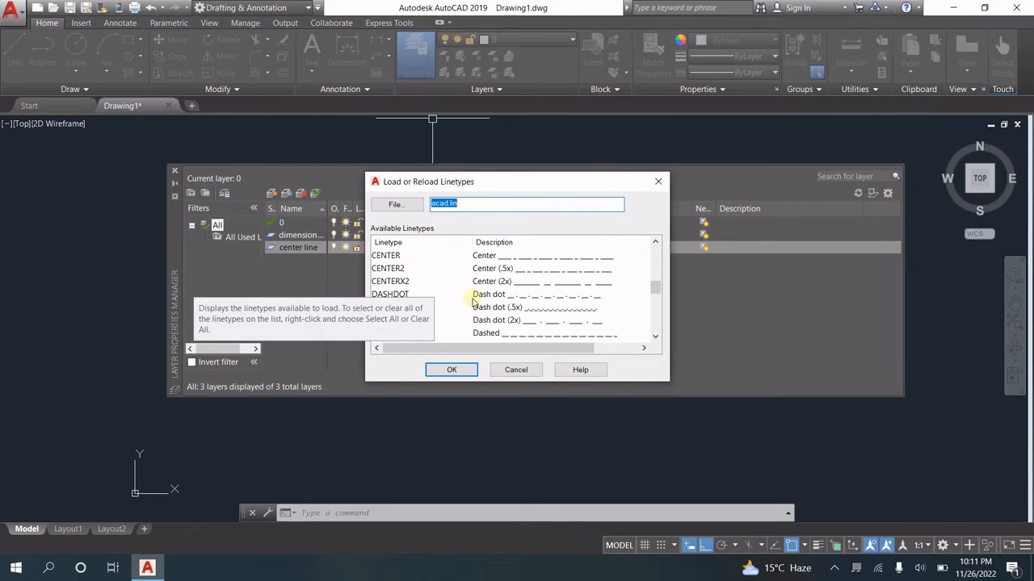
pyautogui.click(395, 256)
pyautogui.click(451, 369)
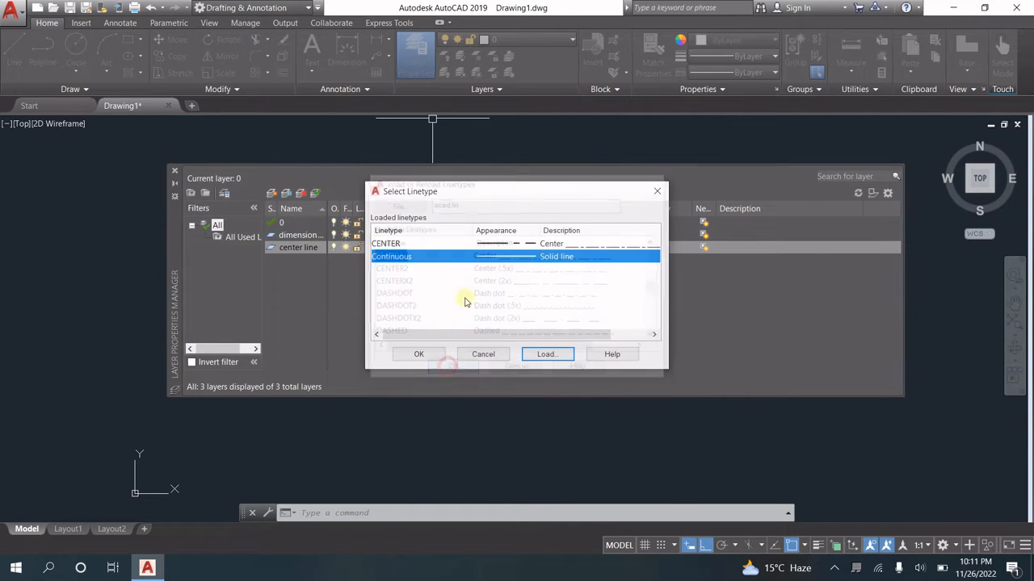
pyautogui.click(394, 243)
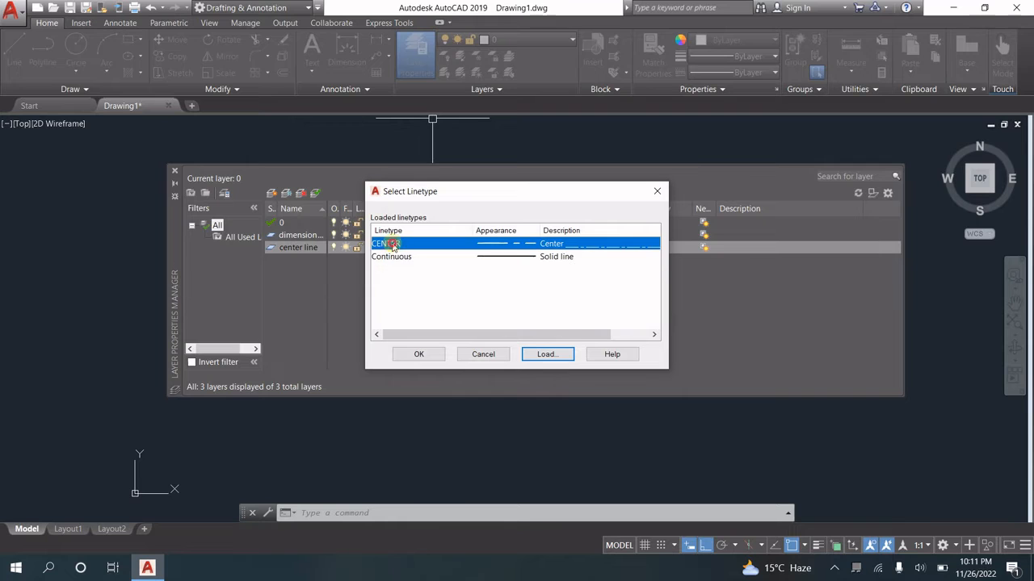
pyautogui.click(424, 354)
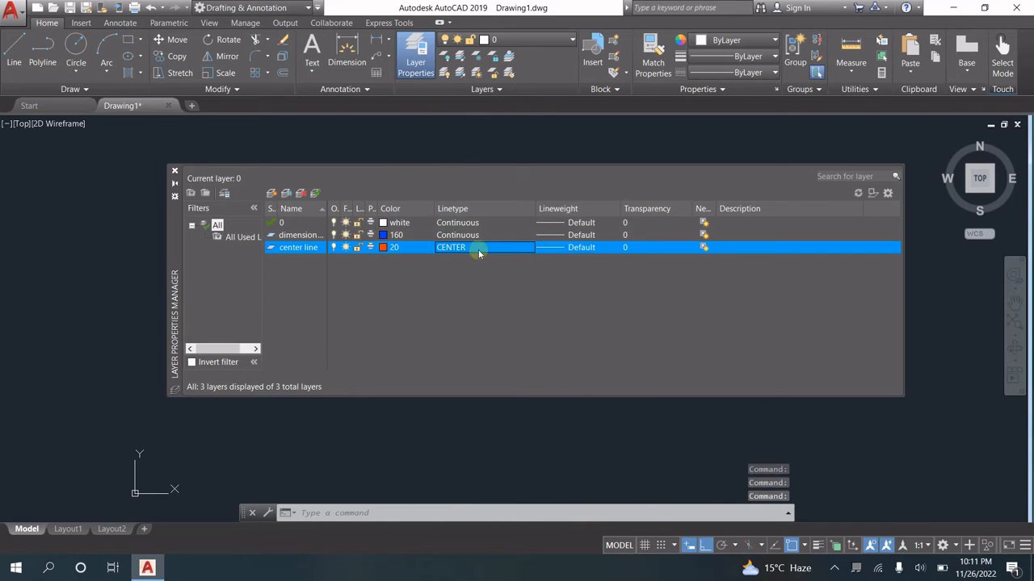
# Set the lineweight of layer 0 to 0.30 mm
pyautogui.click(555, 225)
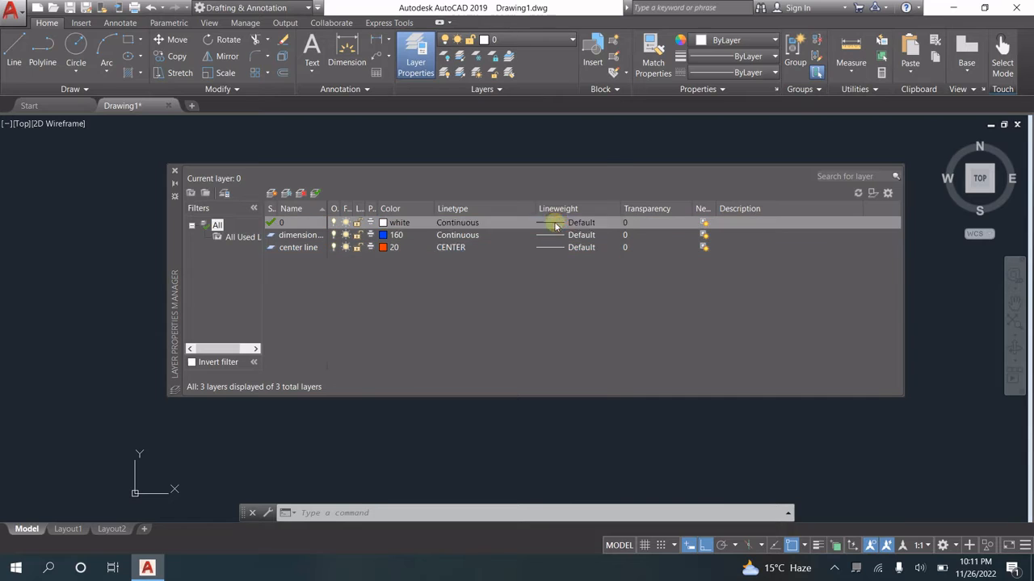
pyautogui.moveTo(593, 224); pyautogui.dragTo(595, 252)
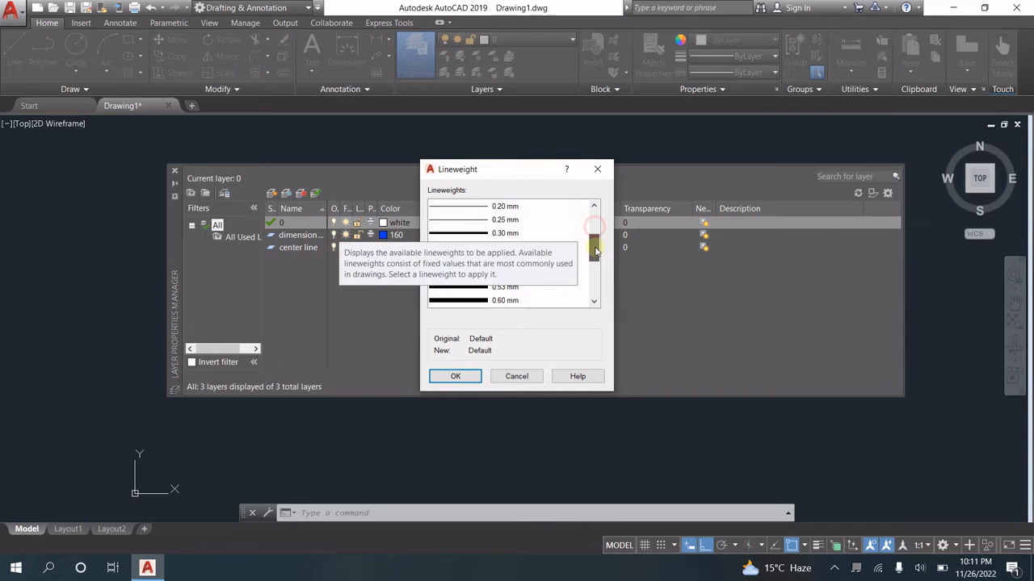
pyautogui.click(472, 221)
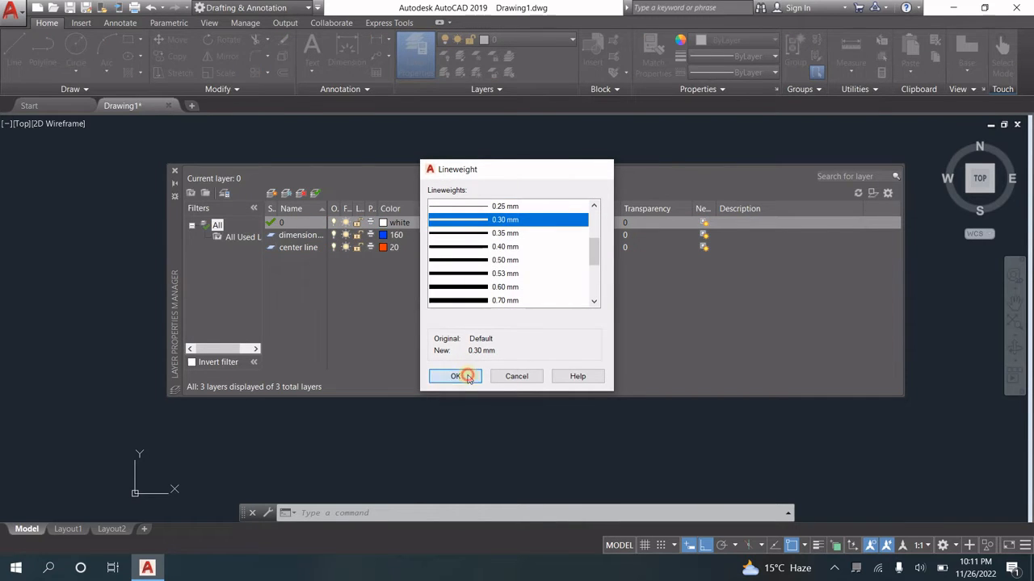
pyautogui.click(467, 377)
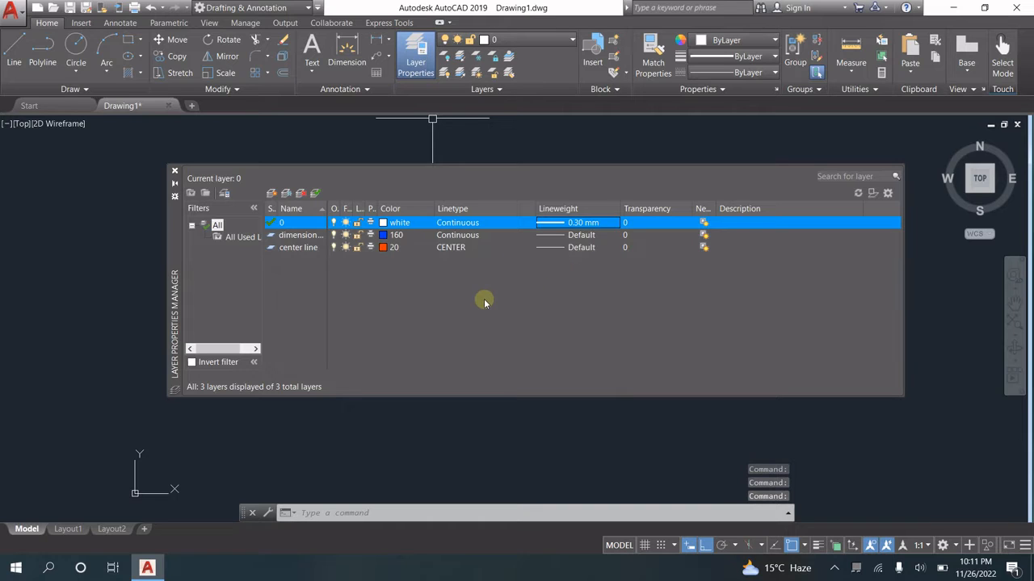
# Set the center line layer's lineweight to 0.30 mm and close the layer manager
pyautogui.click(566, 248)
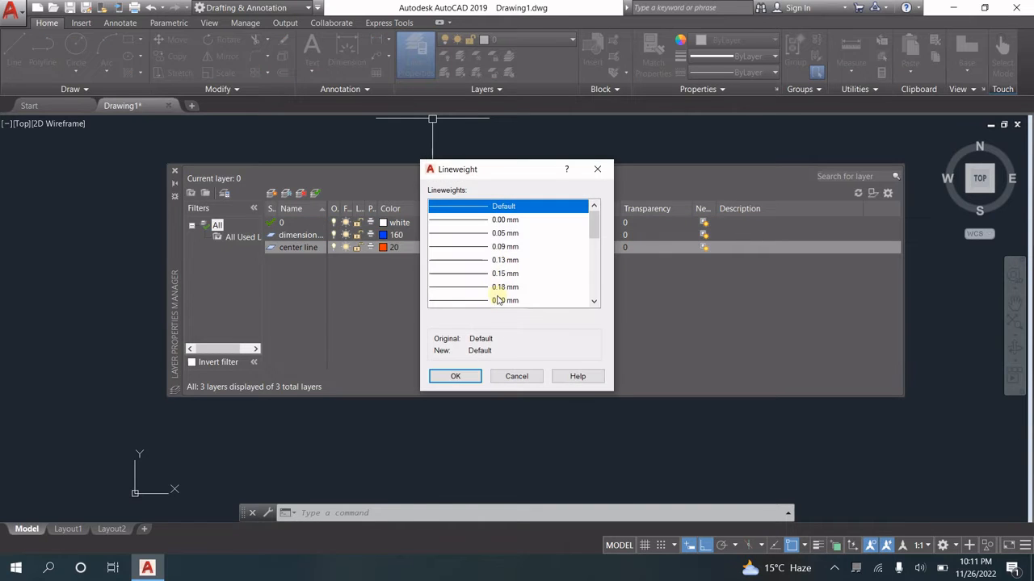
pyautogui.moveTo(596, 227); pyautogui.dragTo(595, 250)
pyautogui.click(515, 248)
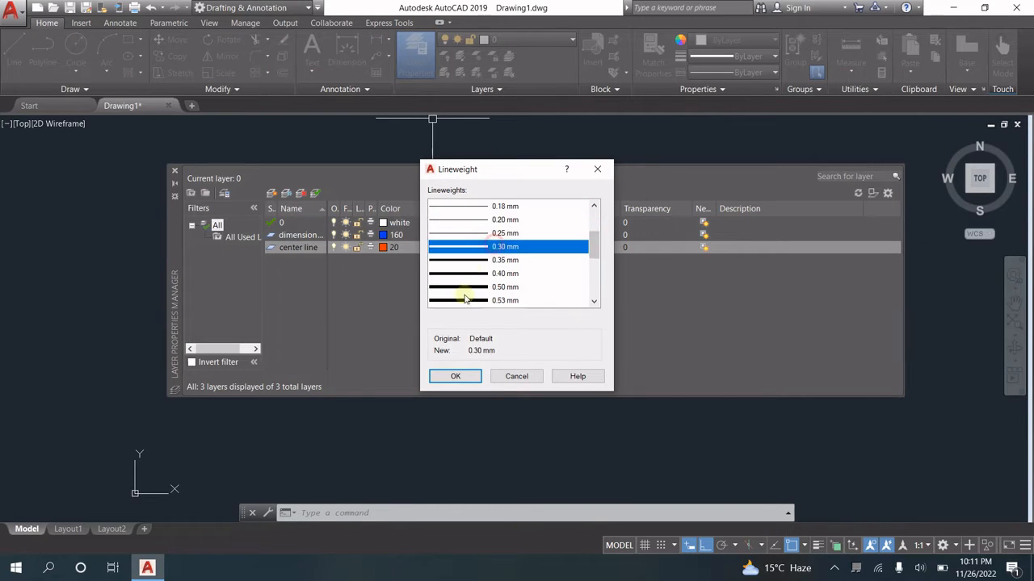
pyautogui.click(455, 376)
pyautogui.click(175, 171)
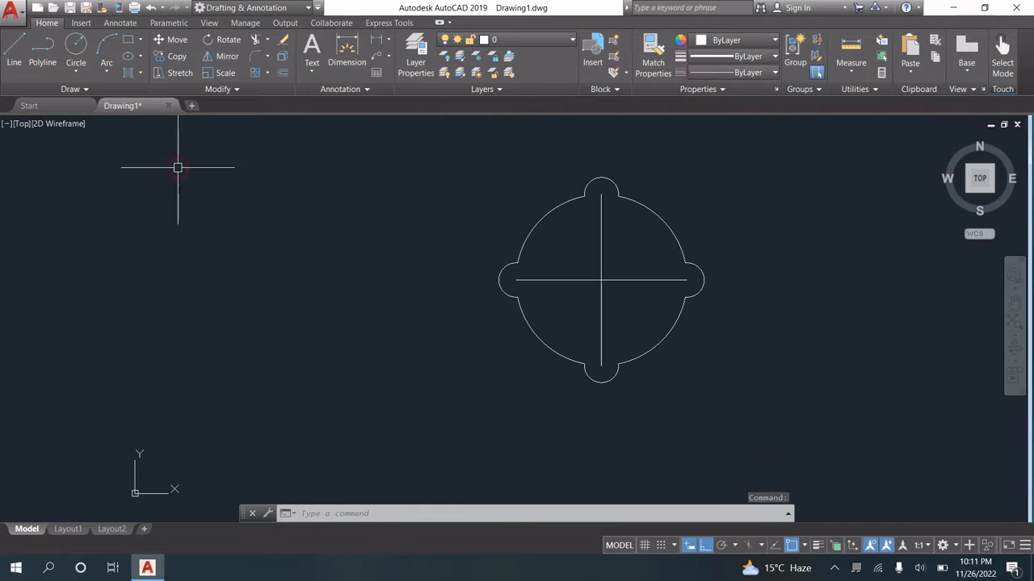
# Assign all arcs of the four-lobed outline to layer 0, turn on lineweight display, and clear the selection
pyautogui.moveTo(403, 299); pyautogui.dragTo(408, 306, button='middle')
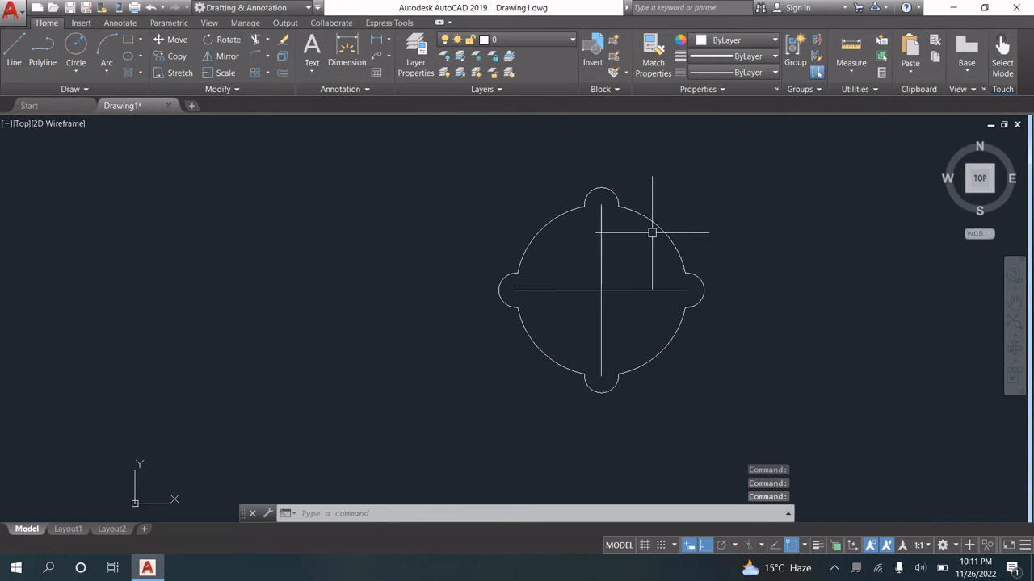
pyautogui.scroll(4, 652, 228)
pyautogui.scroll(-4, 637, 179)
pyautogui.click(643, 158)
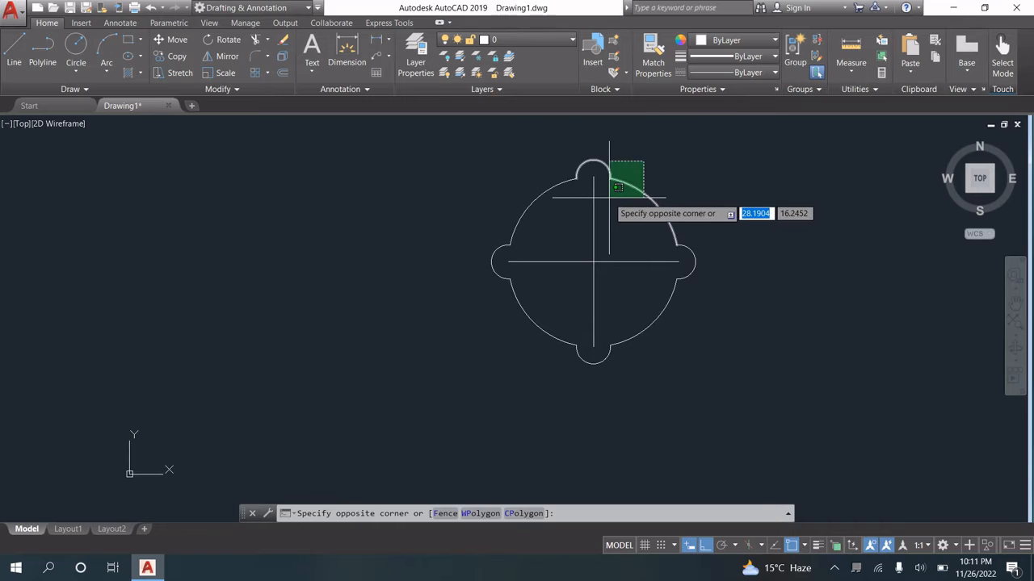
pyautogui.click(611, 197)
pyautogui.click(715, 218)
pyautogui.click(687, 296)
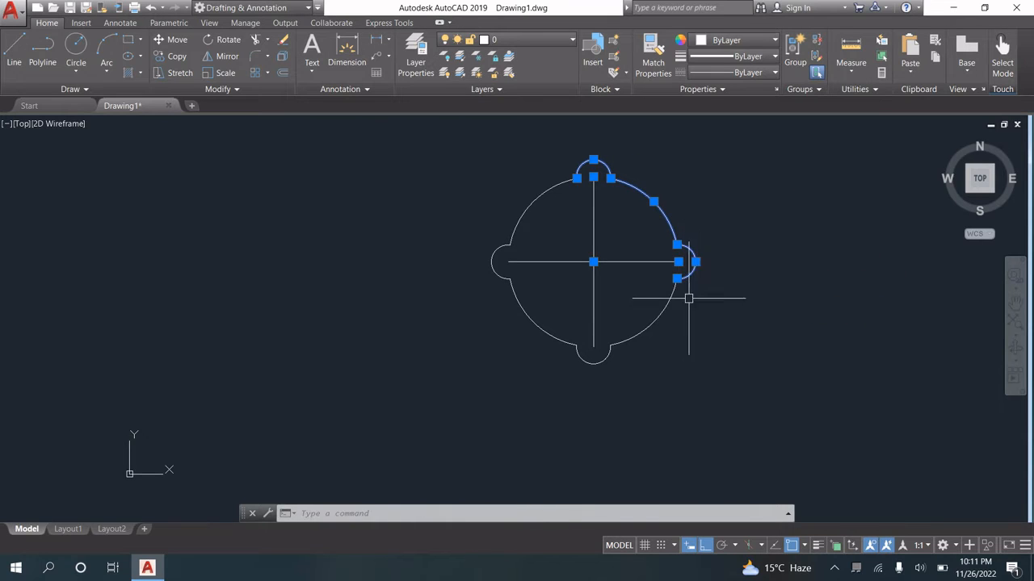
pyautogui.click(698, 289)
pyautogui.click(606, 361)
pyautogui.click(573, 317)
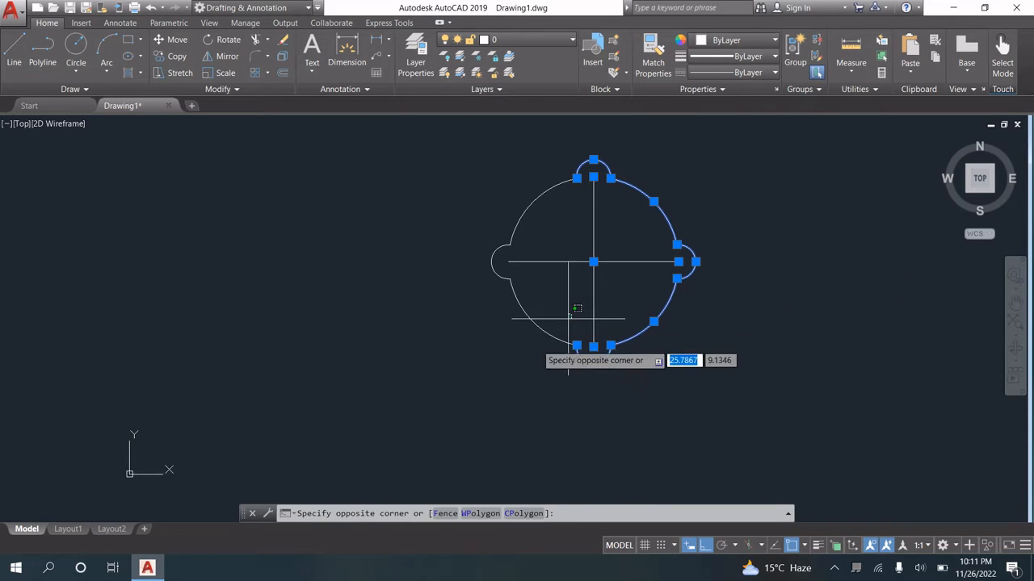
pyautogui.click(507, 283)
pyautogui.click(541, 214)
pyautogui.click(508, 230)
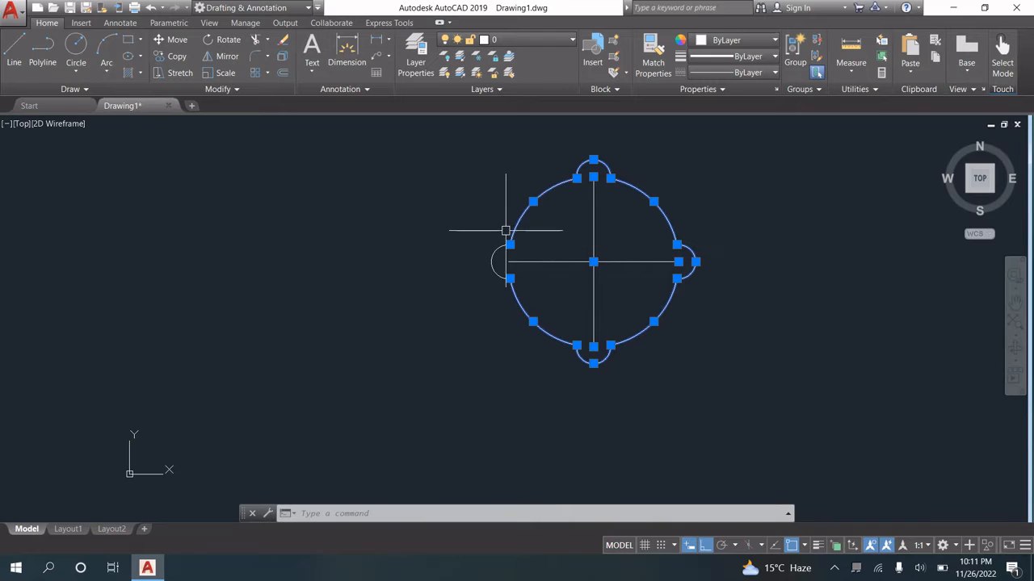
pyautogui.click(507, 242)
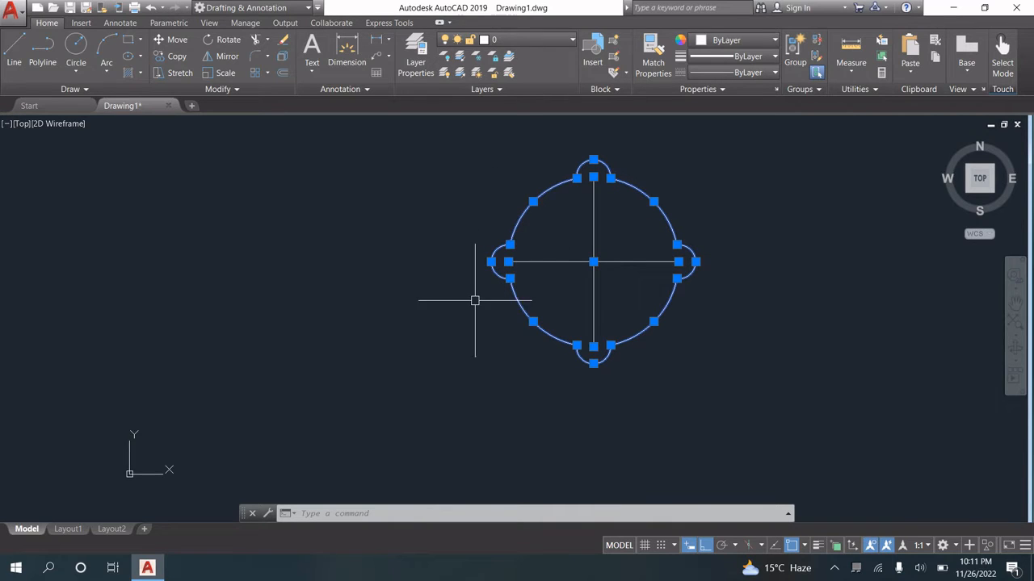
pyautogui.click(529, 40)
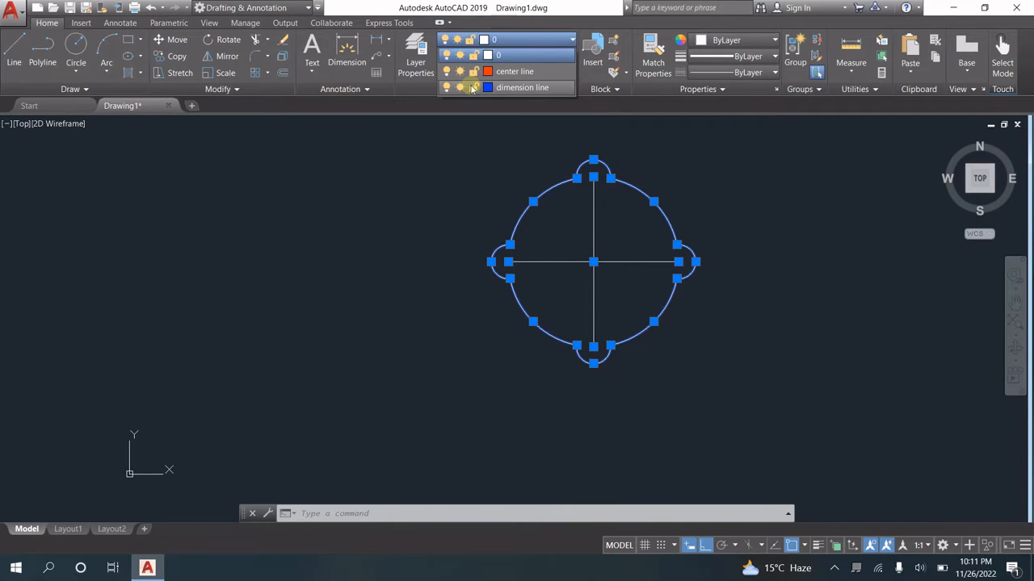
pyautogui.click(501, 57)
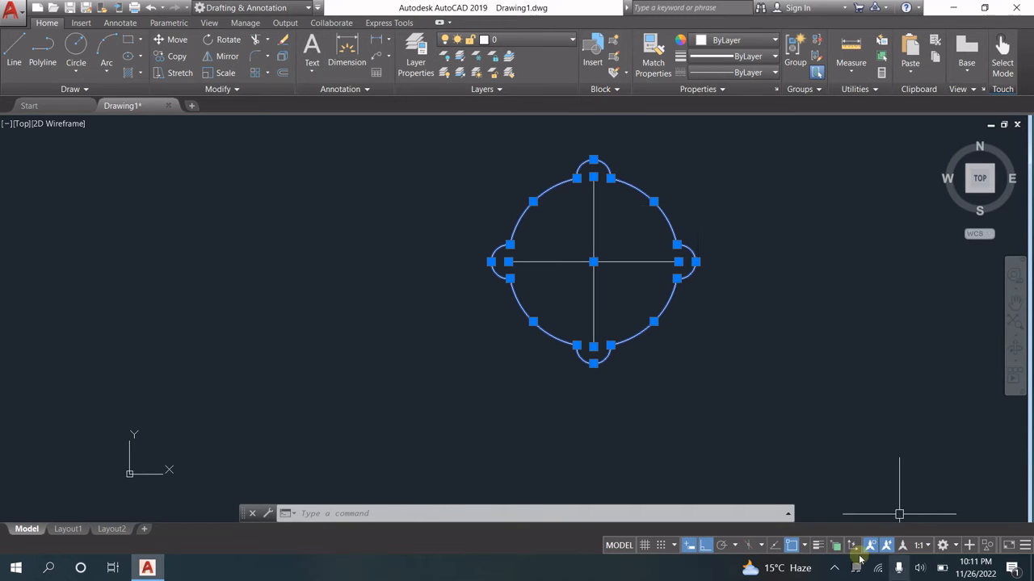
pyautogui.click(819, 545)
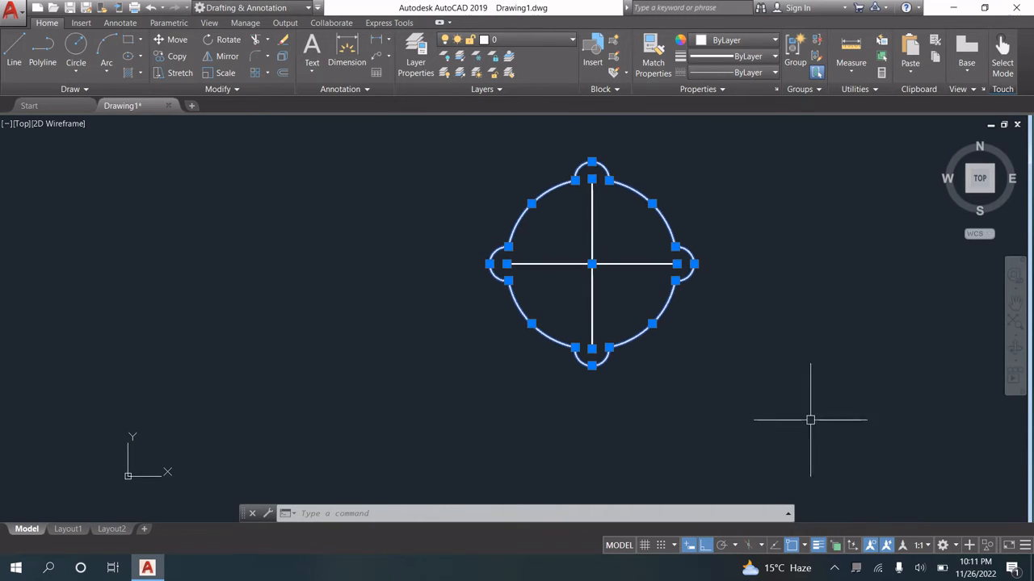
pyautogui.press('Escape')
# Assign the two crossing lines inside the profile to the center line layer
pyautogui.scroll(2, 614, 298)
pyautogui.click(610, 241)
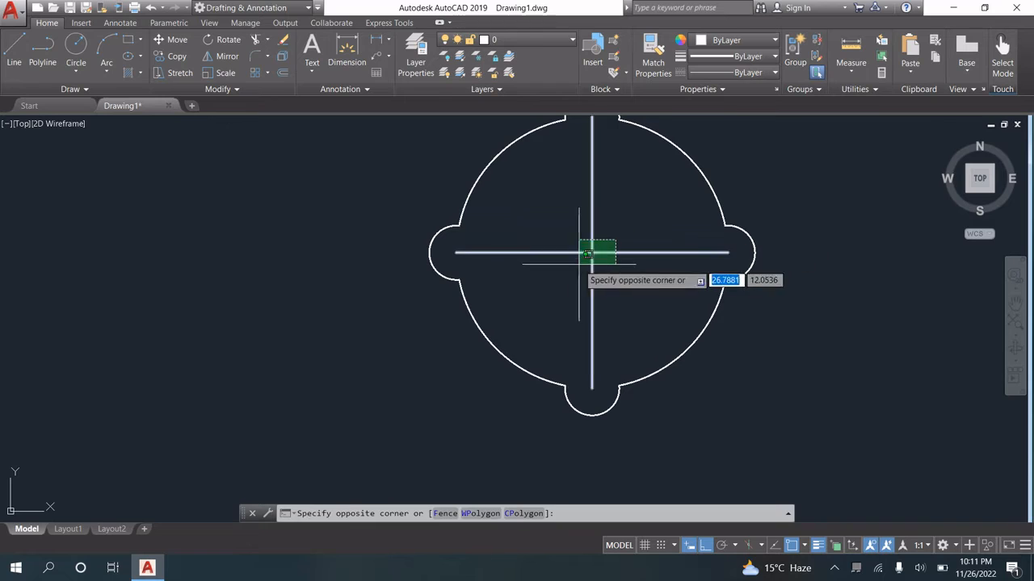
pyautogui.click(588, 261)
pyautogui.click(568, 39)
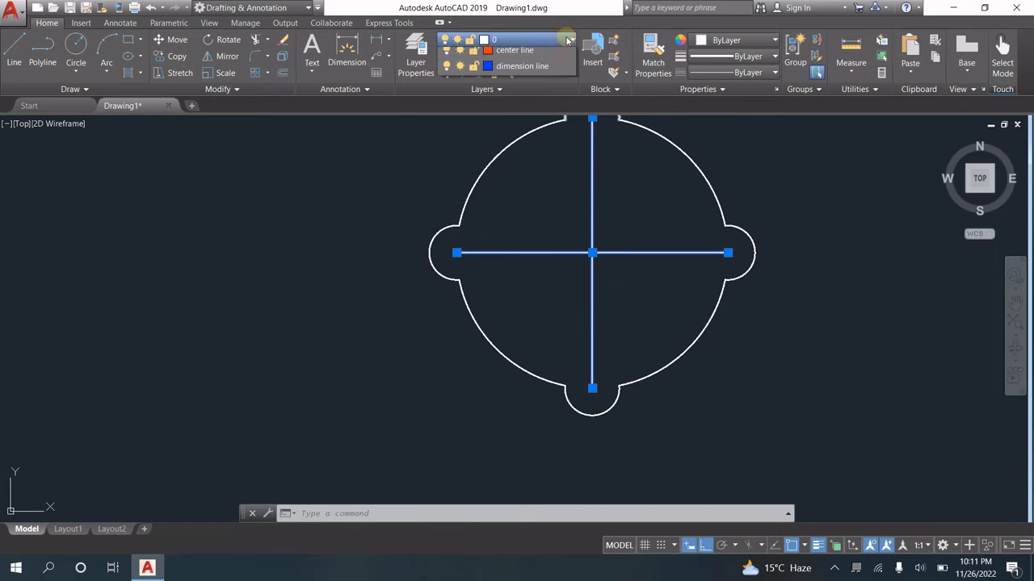
pyautogui.click(530, 73)
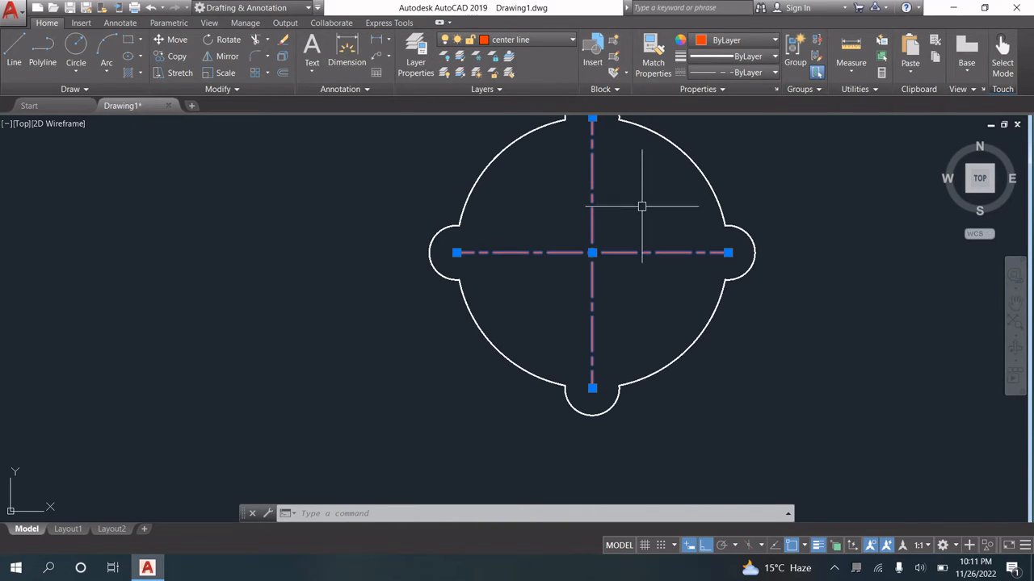
# Try a linetype scale of 3 on both centre lines, replace it with 2.5, and clear the selection
pyautogui.moveTo(642, 206); pyautogui.dragTo(643, 213, button='middle')
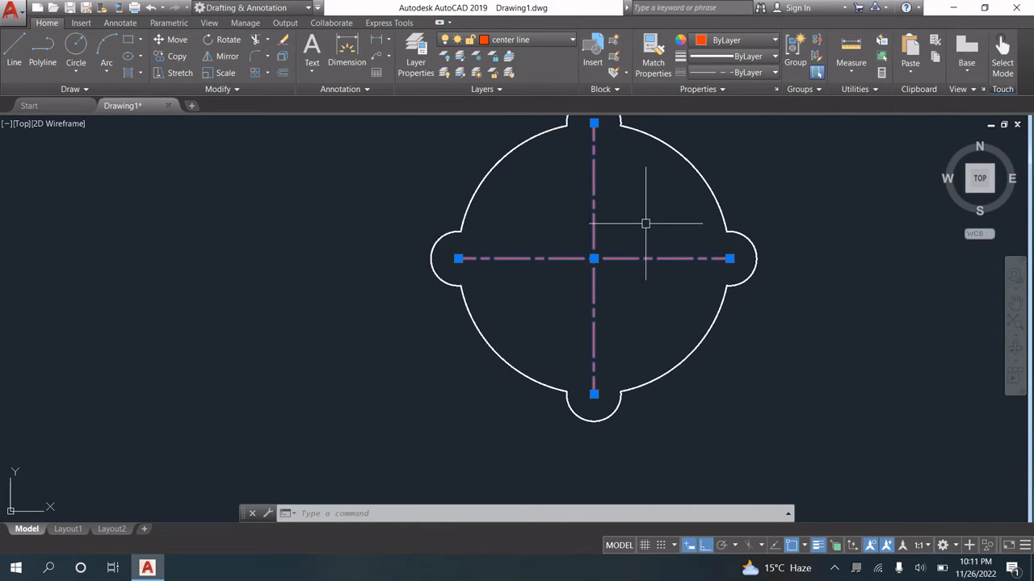
pyautogui.rightClick(597, 234)
pyautogui.click(646, 491)
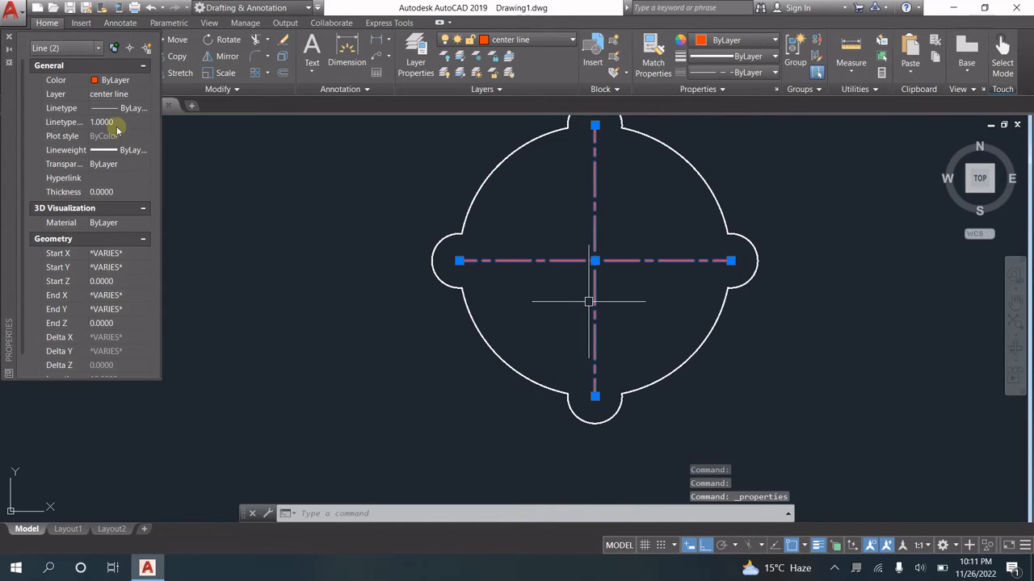
pyautogui.click(116, 124)
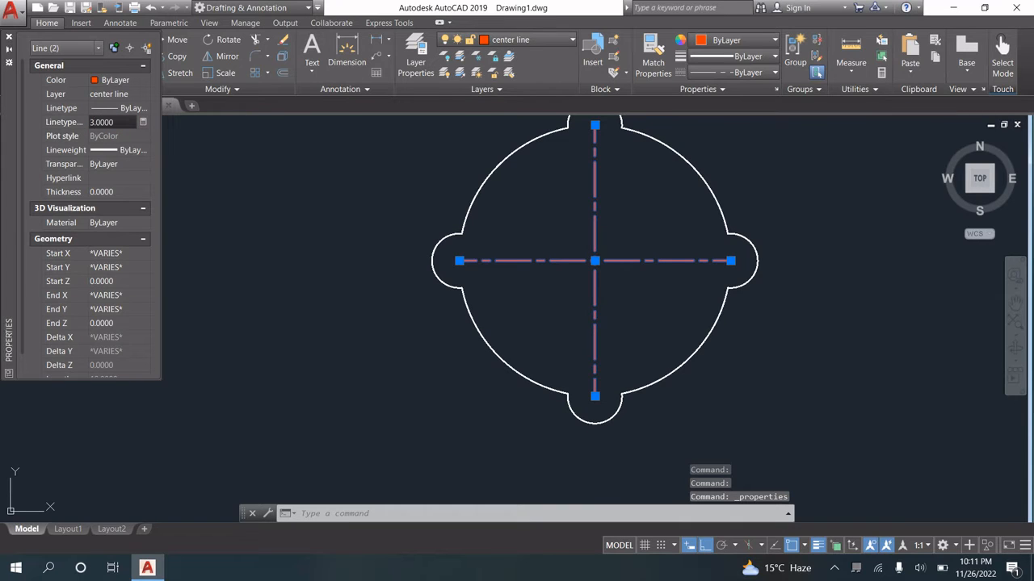
pyautogui.write('3.0000')
pyautogui.press('Return')
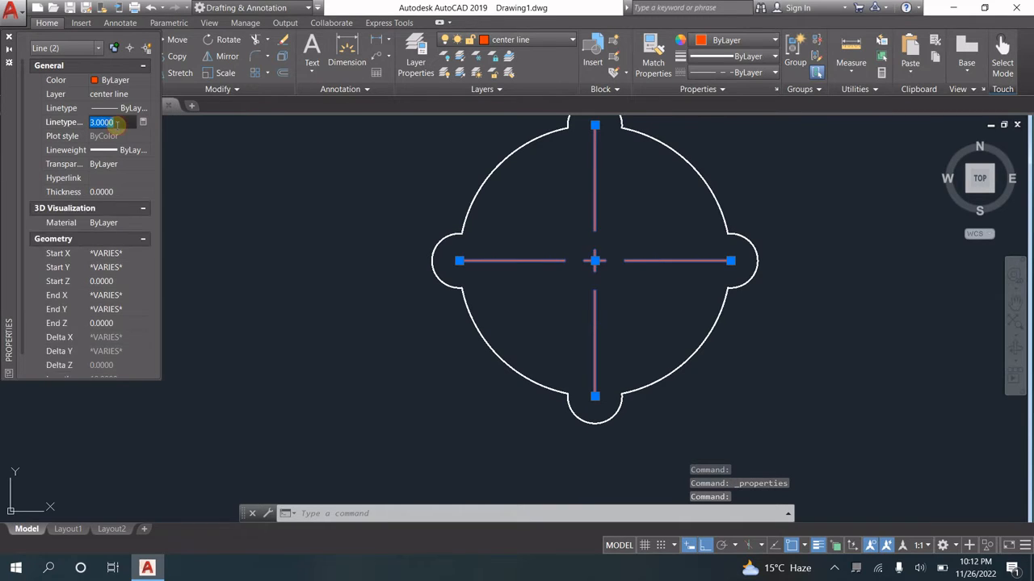
pyautogui.write('2.5000')
pyautogui.press('Return')
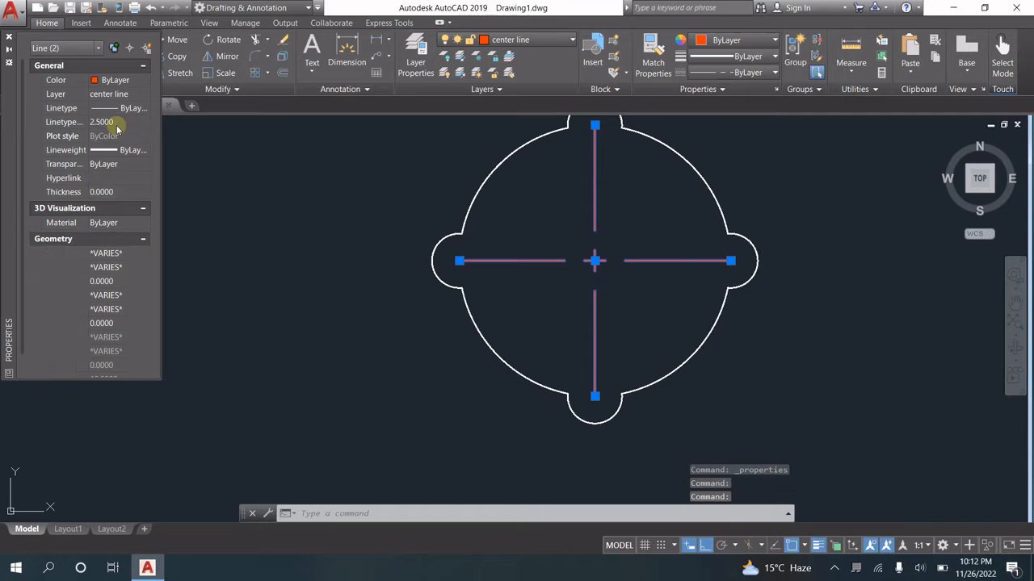
pyautogui.click(11, 39)
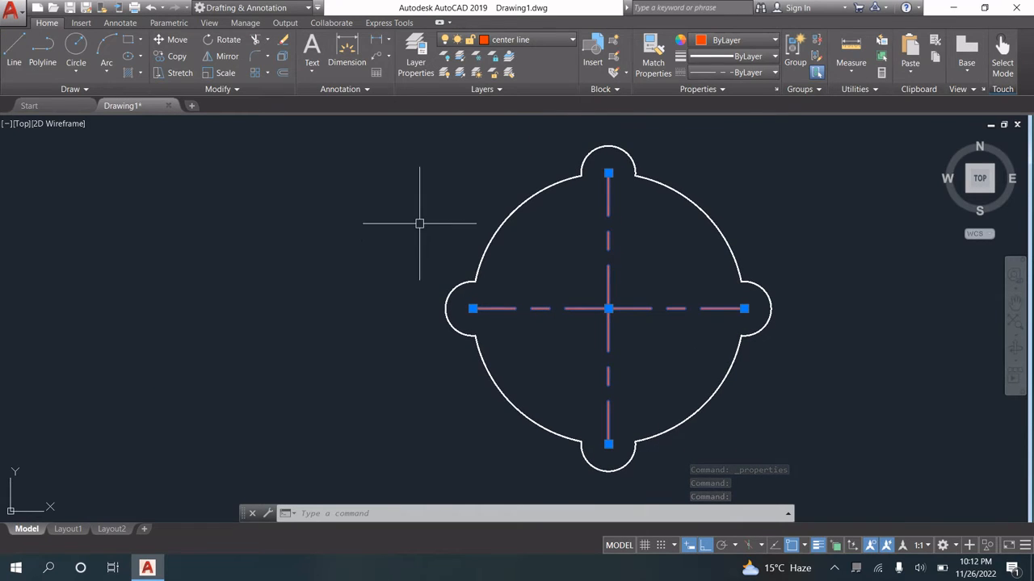
pyautogui.press('Escape')
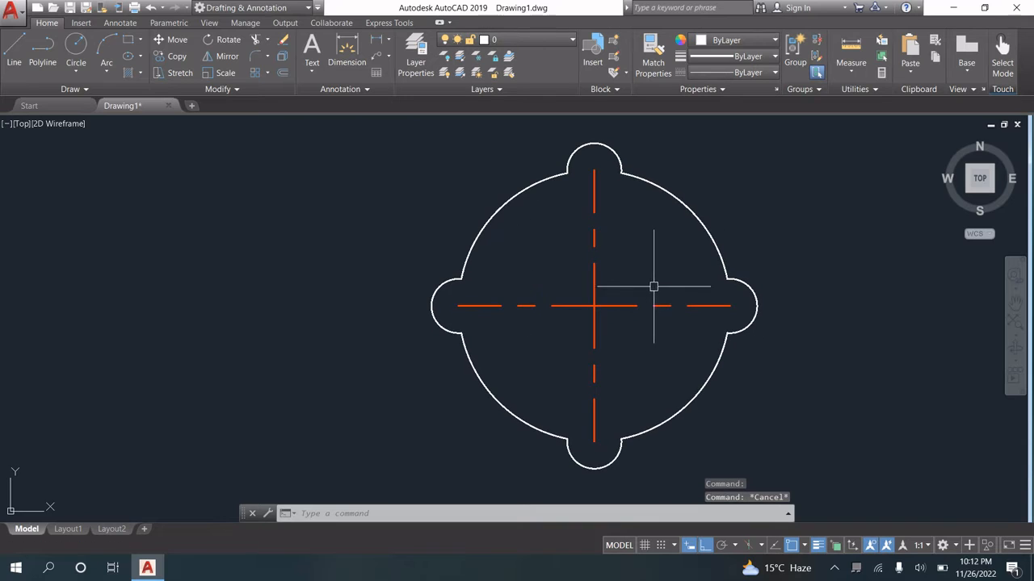
# Stretch the horizontal centre line to about 13.5 units long and recentre it on the circle's centre, extending past both side lobes
pyautogui.click(710, 305)
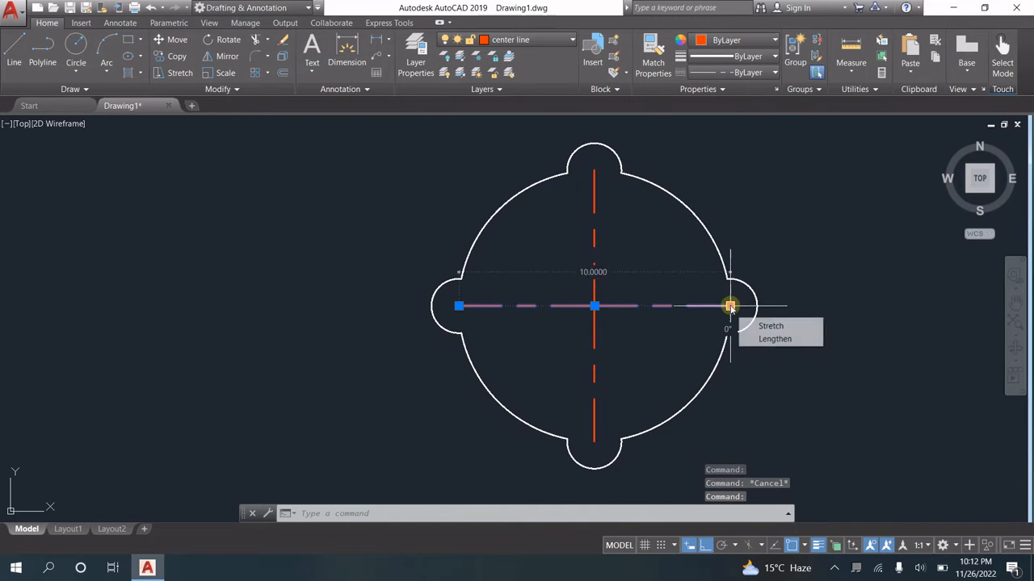
pyautogui.click(731, 305)
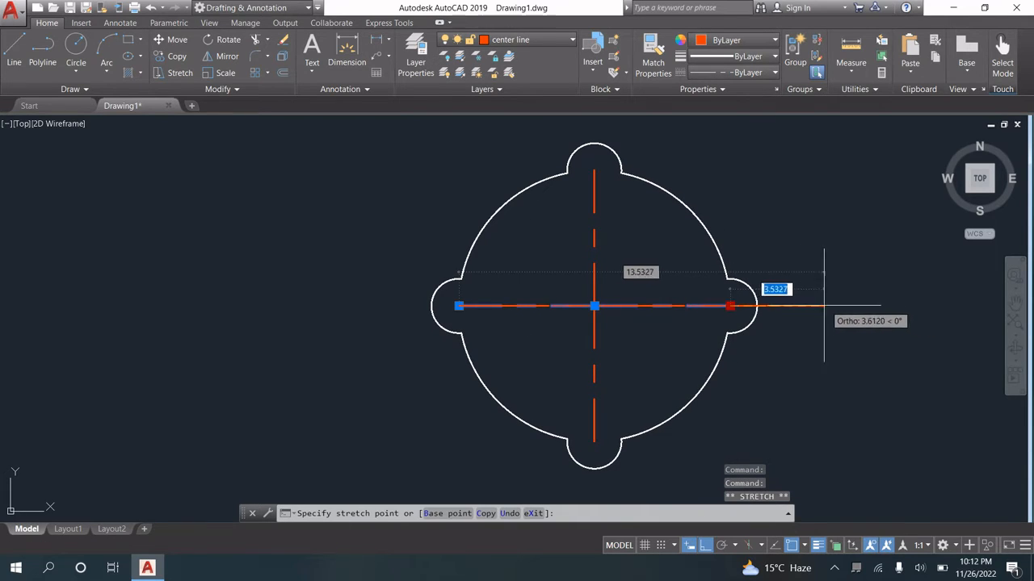
pyautogui.click(823, 306)
pyautogui.click(594, 306)
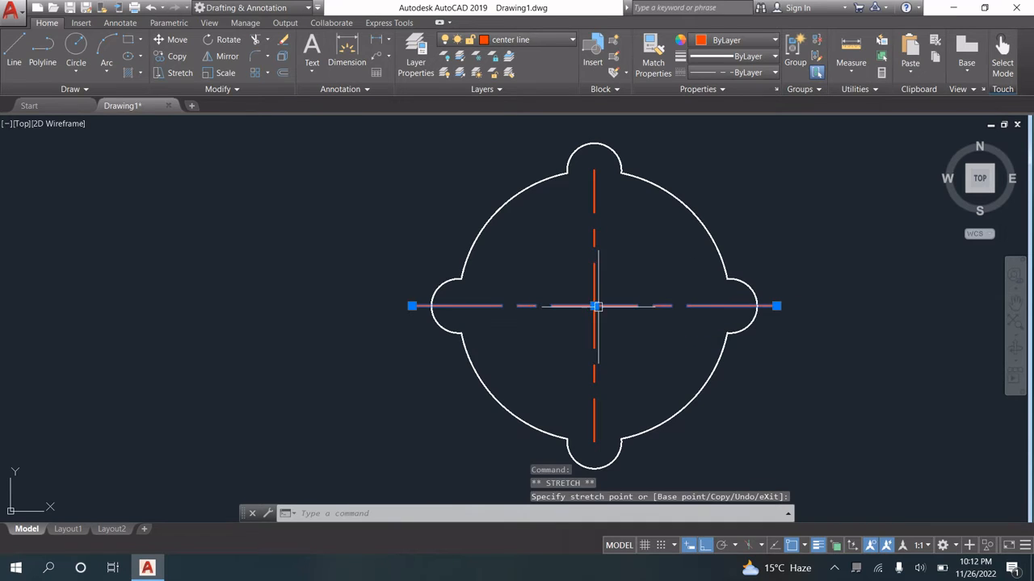
pyautogui.press('Escape')
# Delete the short vertical centre line
pyautogui.click(593, 236)
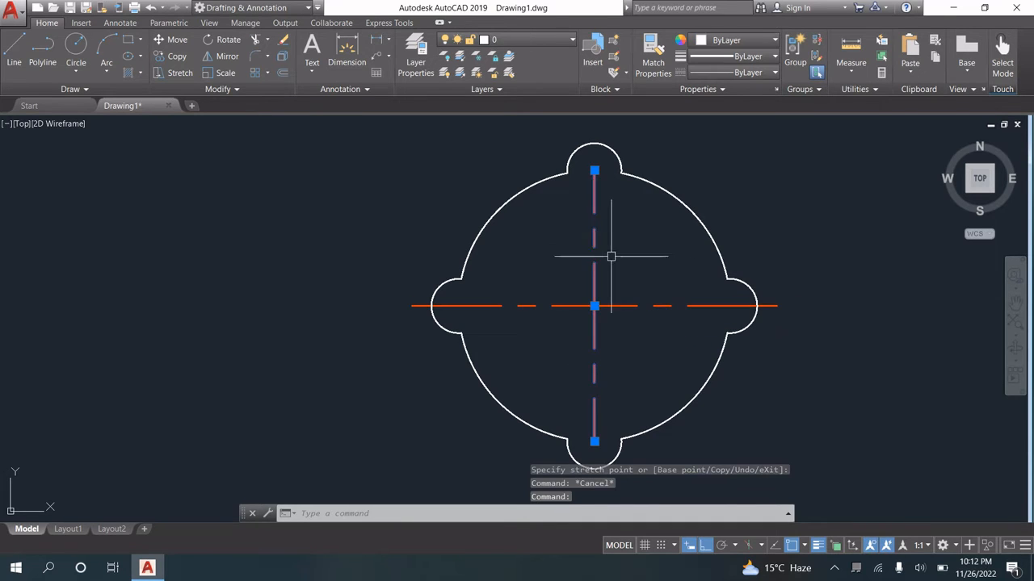
pyautogui.press('Delete')
pyautogui.moveTo(617, 270); pyautogui.dragTo(609, 271, button='middle')
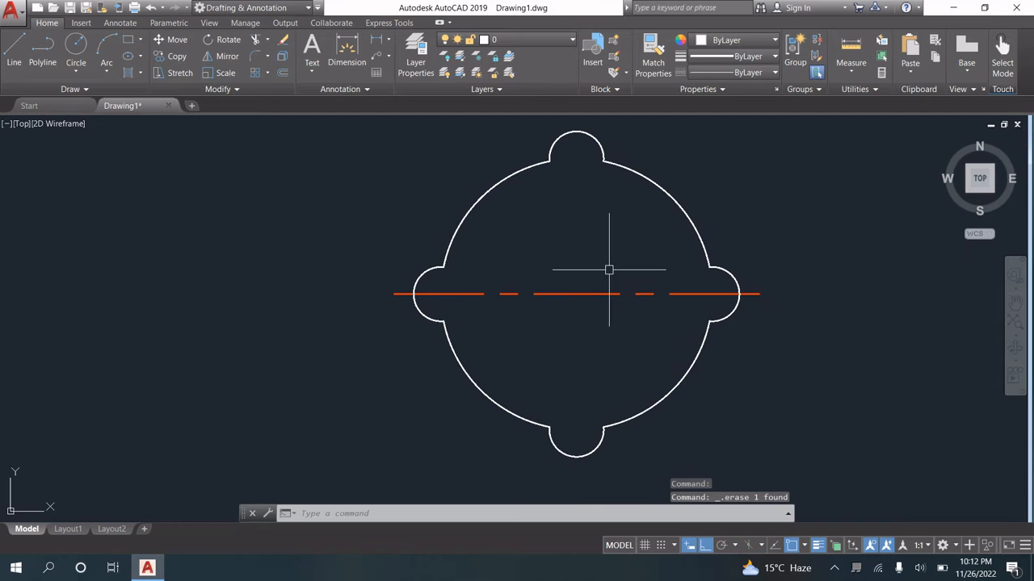
# Create the vertical centre line by rotating a copy of the horizontal one 270 degrees about the circle's centre
pyautogui.press('Return')
pyautogui.click(589, 293)
pyautogui.press('Return')
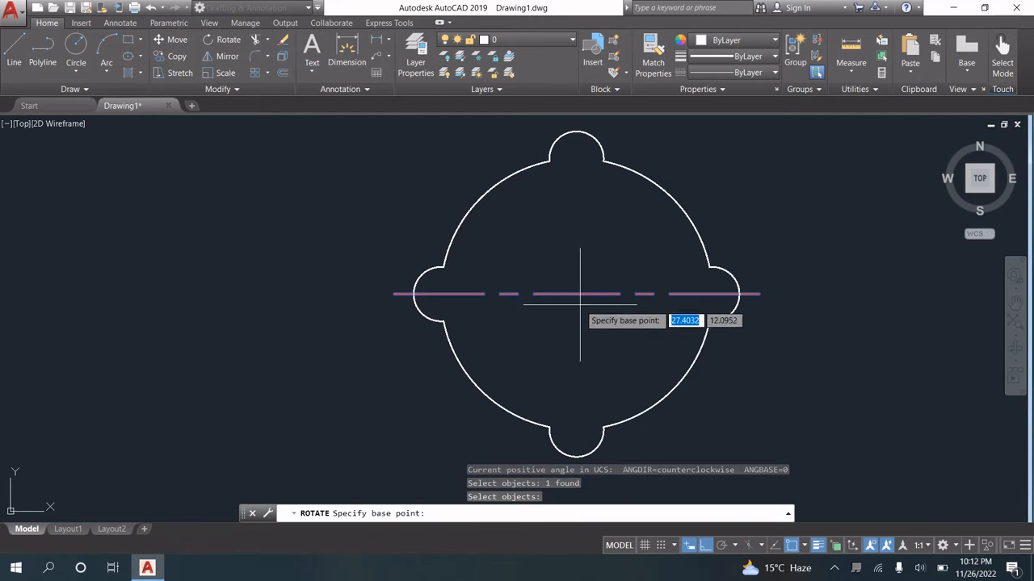
pyautogui.click(576, 294)
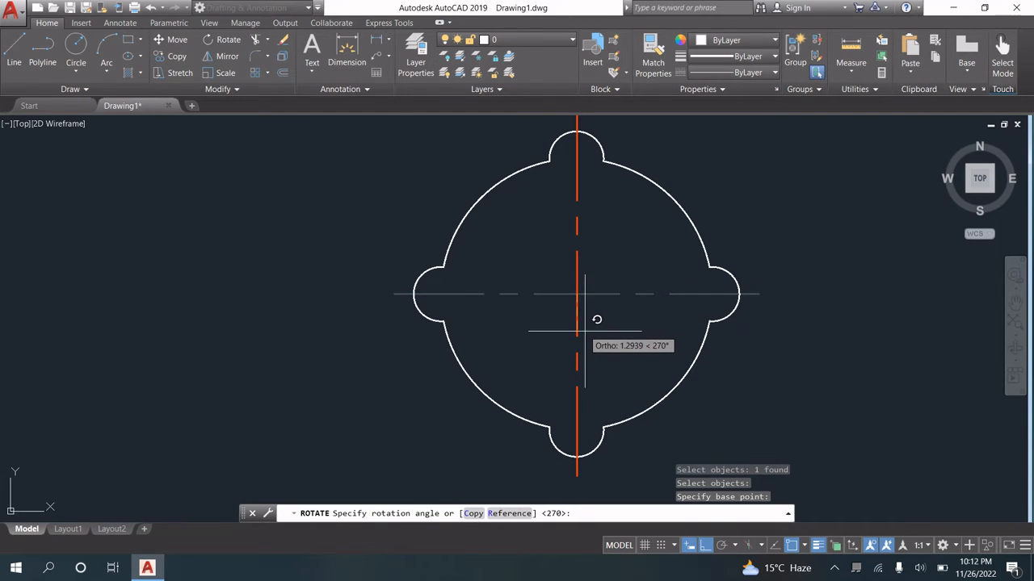
pyautogui.click(608, 335)
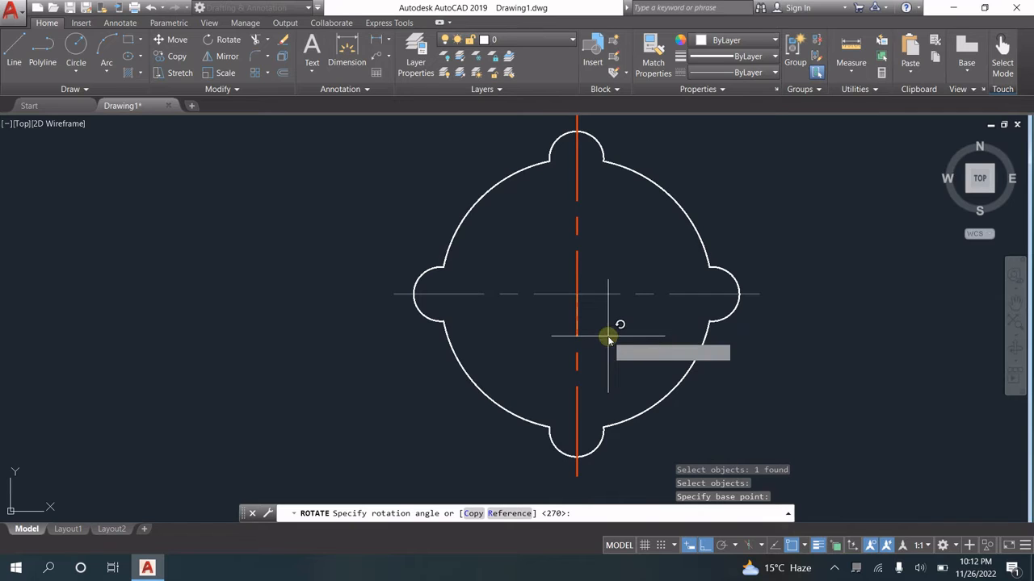
pyautogui.write('co')
pyautogui.press('Return')
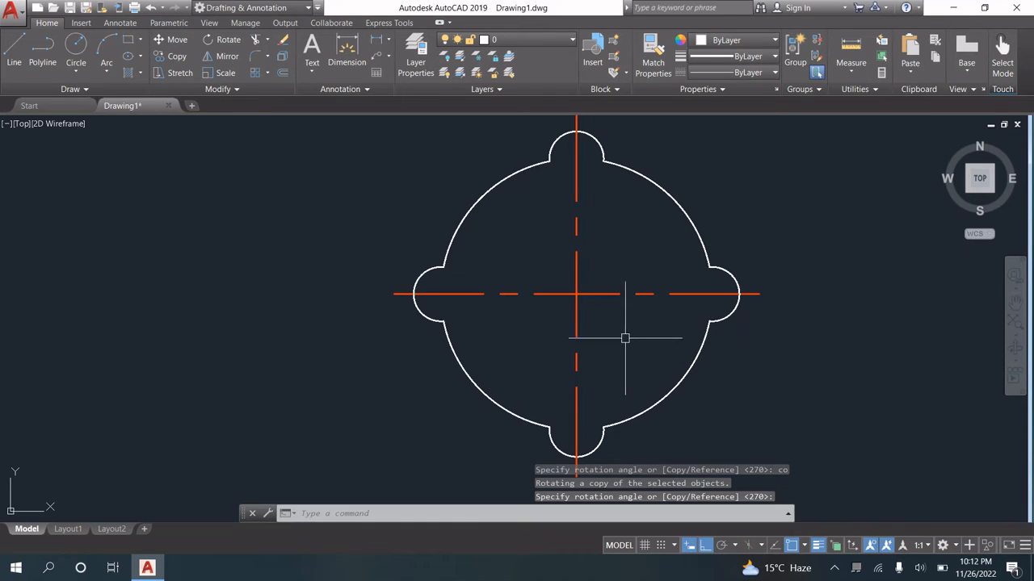
pyautogui.moveTo(769, 358); pyautogui.dragTo(686, 360, button='middle')
pyautogui.scroll(-2, 736, 320)
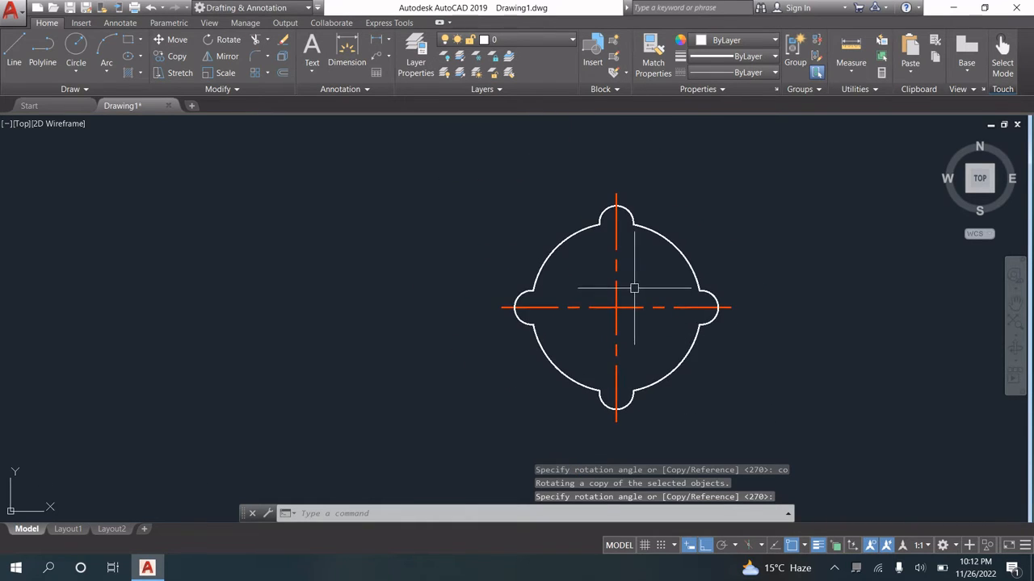
pyautogui.press('Escape')
# Add a linear dimension for the profile's overall width between the outer ends of the side lobes, placed below the profile
pyautogui.moveTo(579, 275); pyautogui.dragTo(563, 273, button='middle')
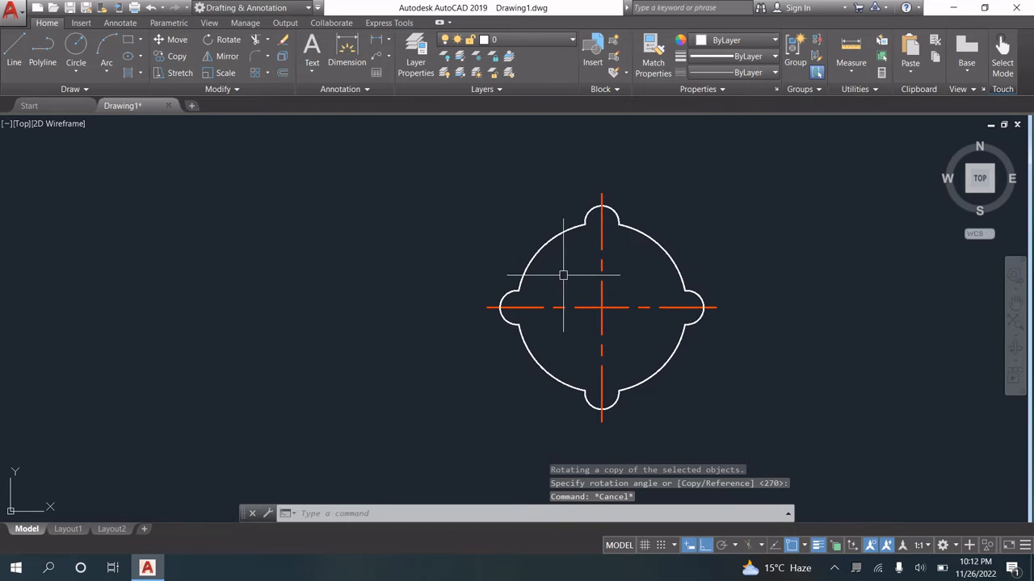
pyautogui.click(376, 39)
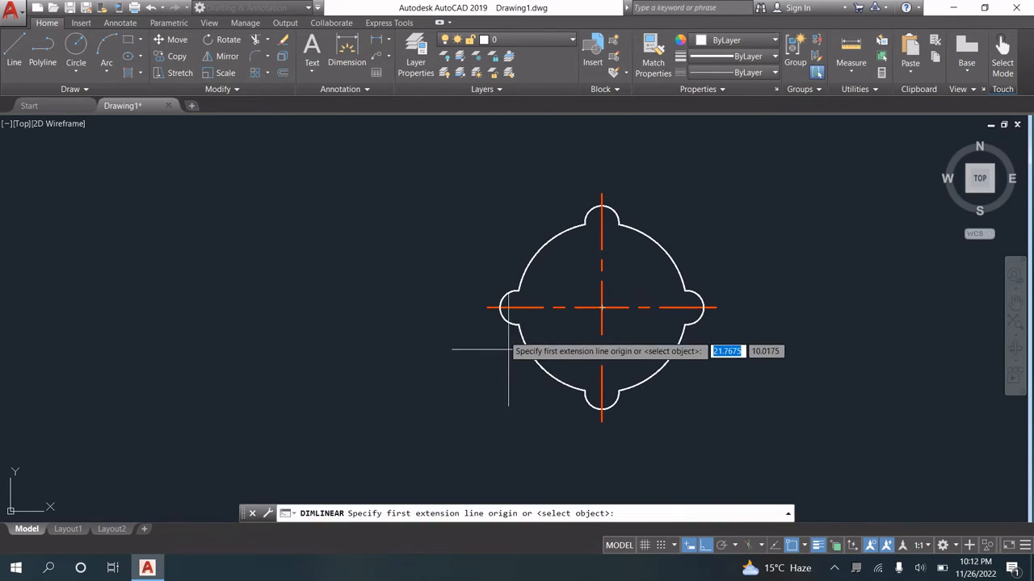
pyautogui.scroll(4, 500, 310)
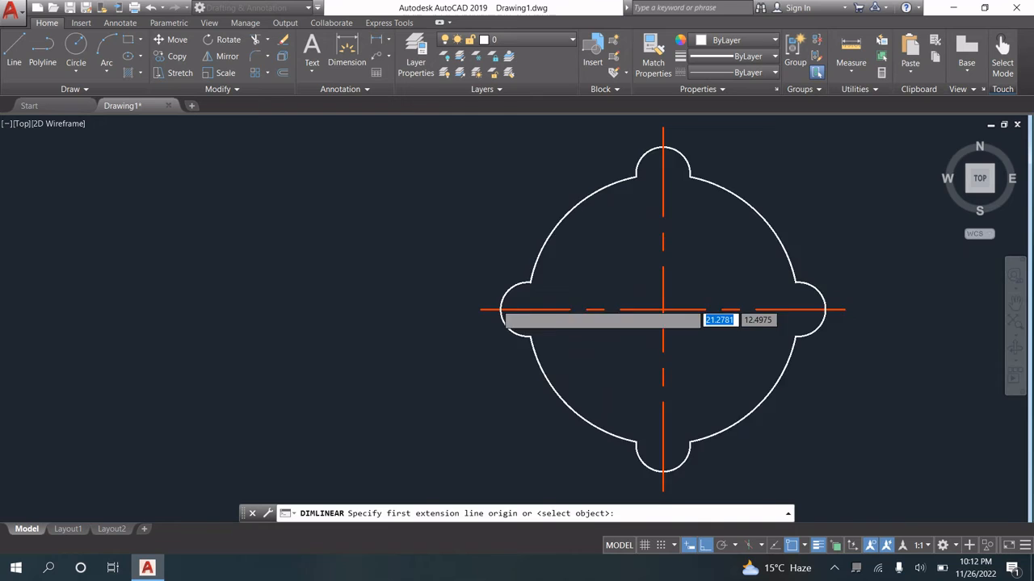
pyautogui.click(501, 312)
pyautogui.scroll(-3, 501, 311)
pyautogui.scroll(6, 880, 327)
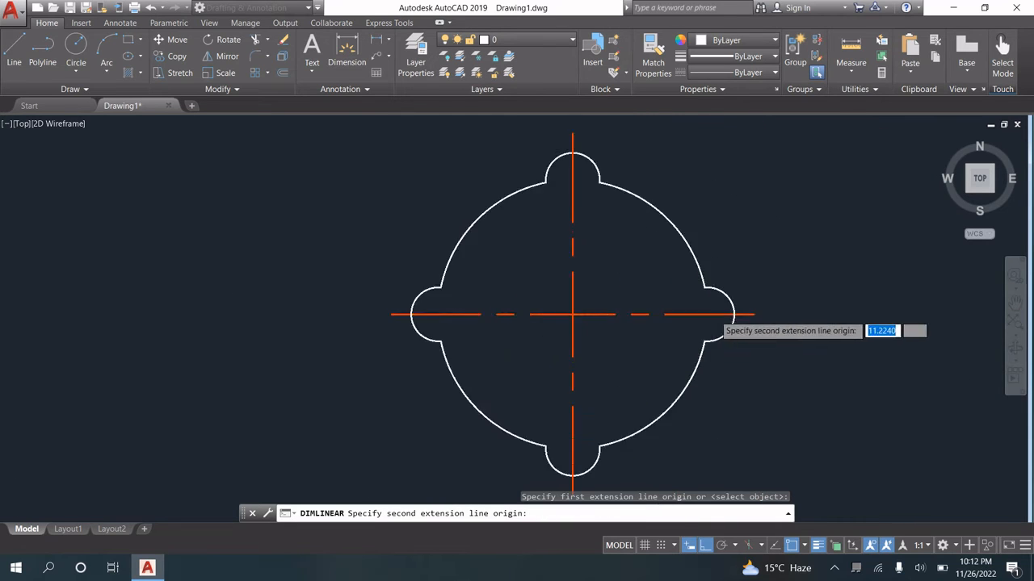
pyautogui.click(749, 309)
pyautogui.scroll(-3, 738, 339)
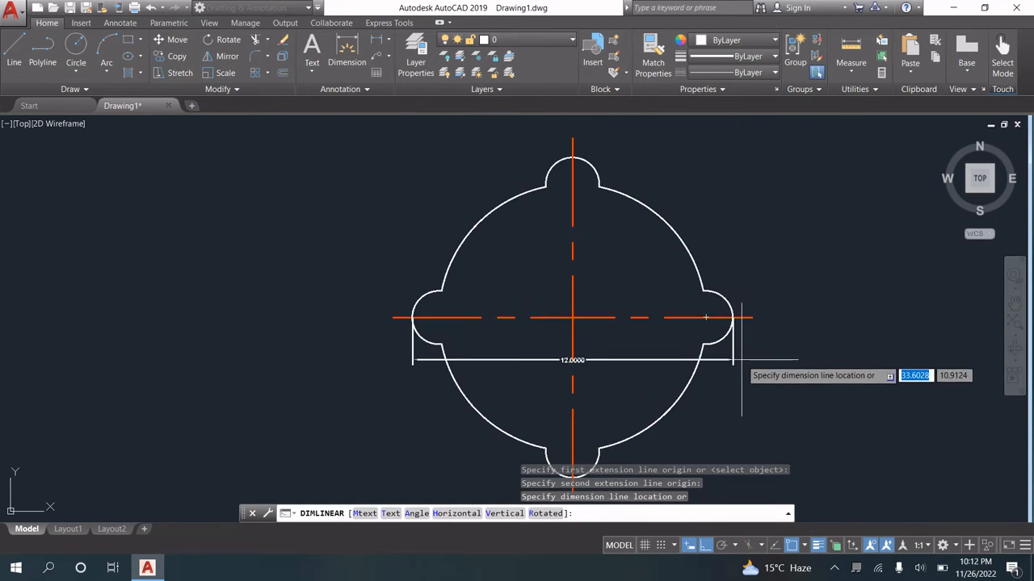
pyautogui.scroll(4, 687, 387)
pyautogui.click(585, 398)
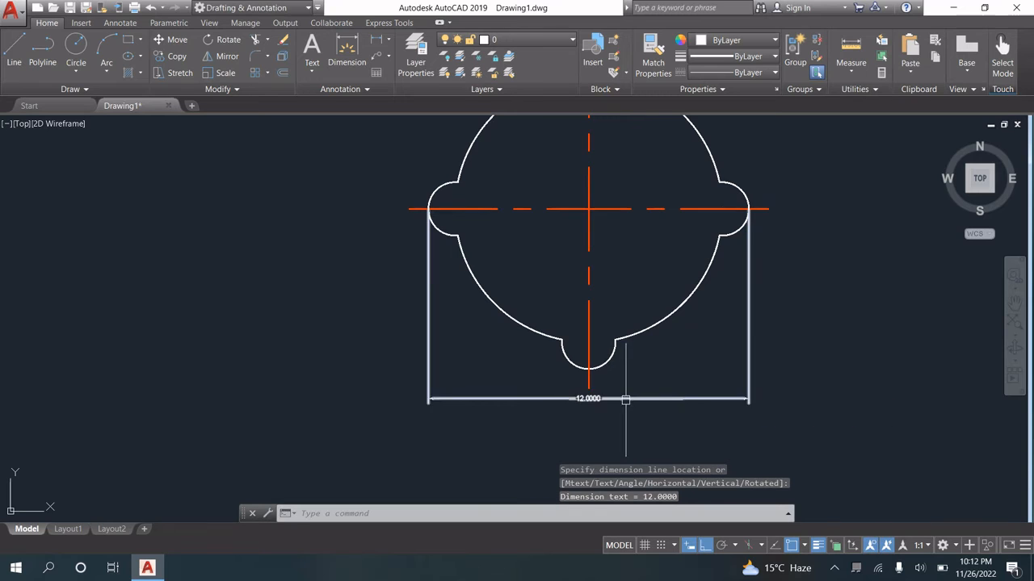
# Add a linear dimension for the profile's overall height from the top lobe to the bottom lobe, placed left of the profile
pyautogui.moveTo(619, 299)
pyautogui.mouseDown(button='middle')
pyautogui.moveTo(611, 352)
pyautogui.moveTo(644, 419)
pyautogui.moveTo(651, 475)
pyautogui.mouseUp(button='middle')
pyautogui.scroll(6, 625, 272)
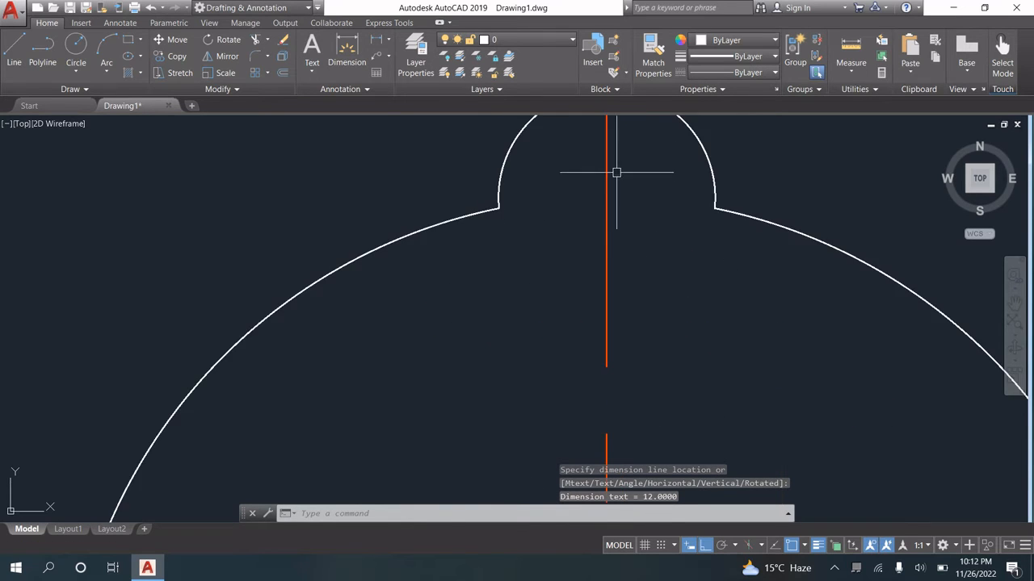
pyautogui.moveTo(616, 170); pyautogui.dragTo(616, 264, button='middle')
pyautogui.click(369, 39)
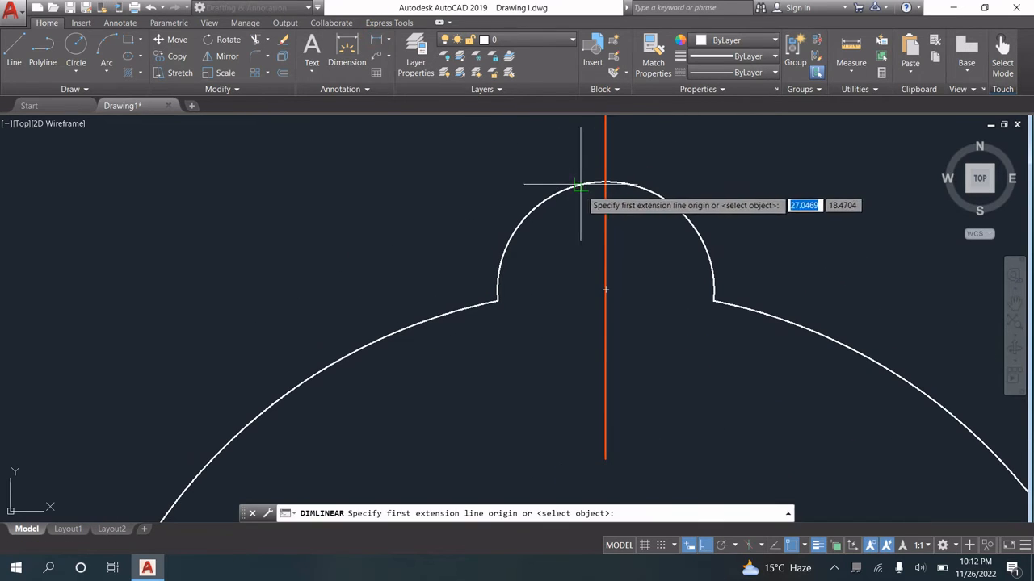
pyautogui.click(605, 181)
pyautogui.scroll(-8, 616, 207)
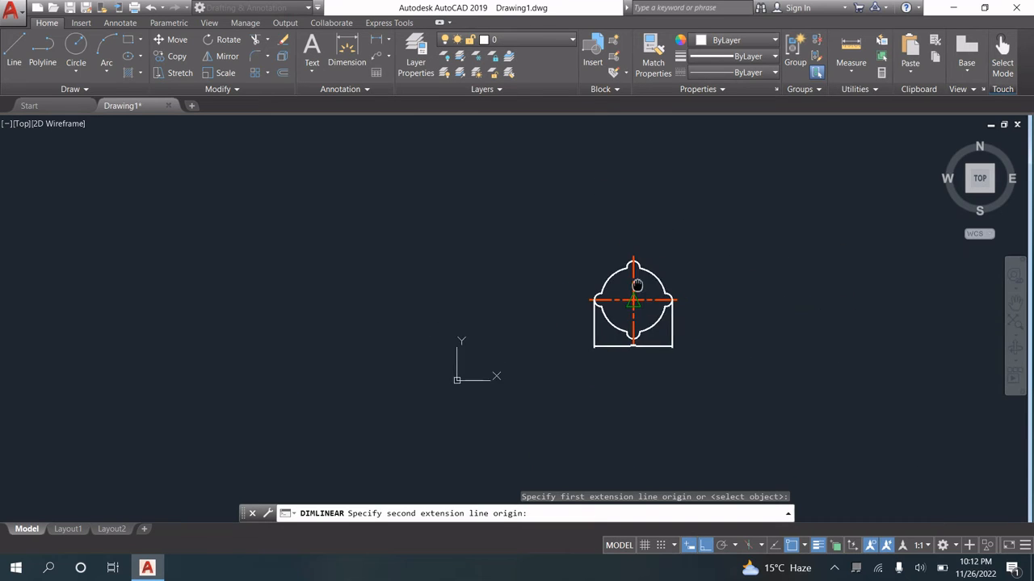
pyautogui.scroll(5, 625, 290)
pyautogui.click(639, 344)
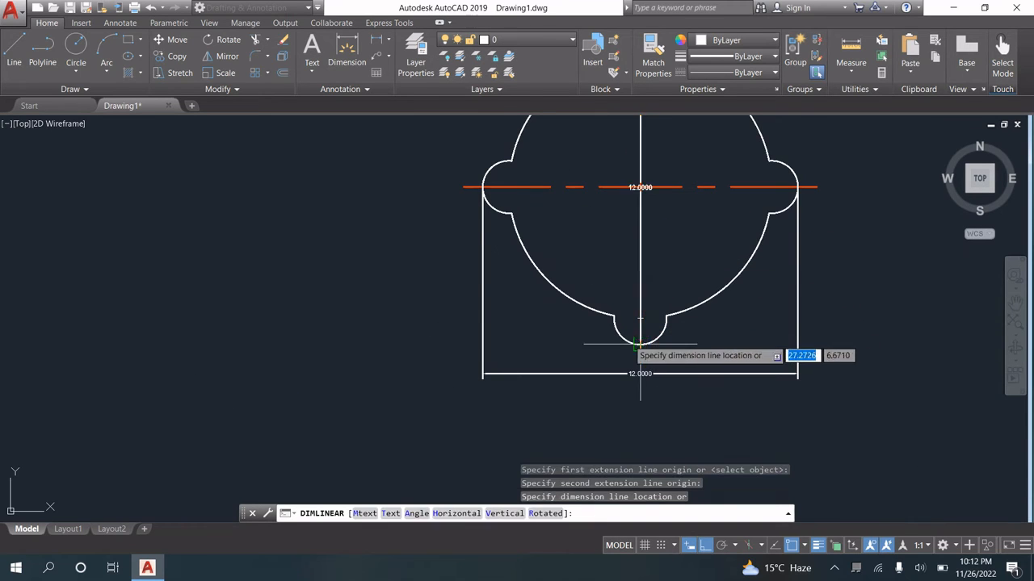
pyautogui.click(412, 318)
# Add a radius dimension to the large upper-right arc, with its text placed outside the profile
pyautogui.moveTo(595, 273); pyautogui.dragTo(596, 377, button='middle')
pyautogui.moveTo(605, 301); pyautogui.dragTo(579, 356, button='middle')
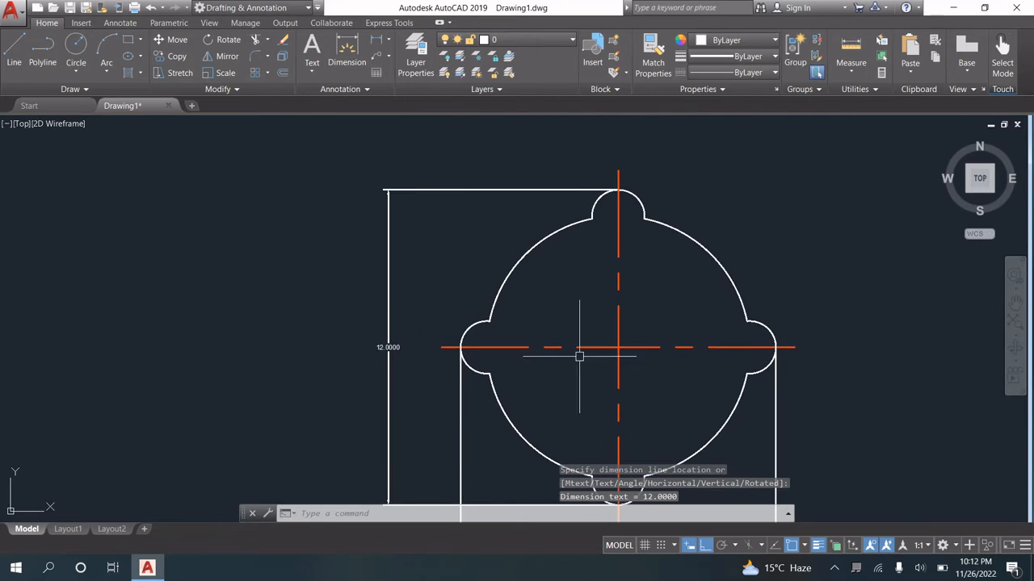
pyautogui.click(387, 41)
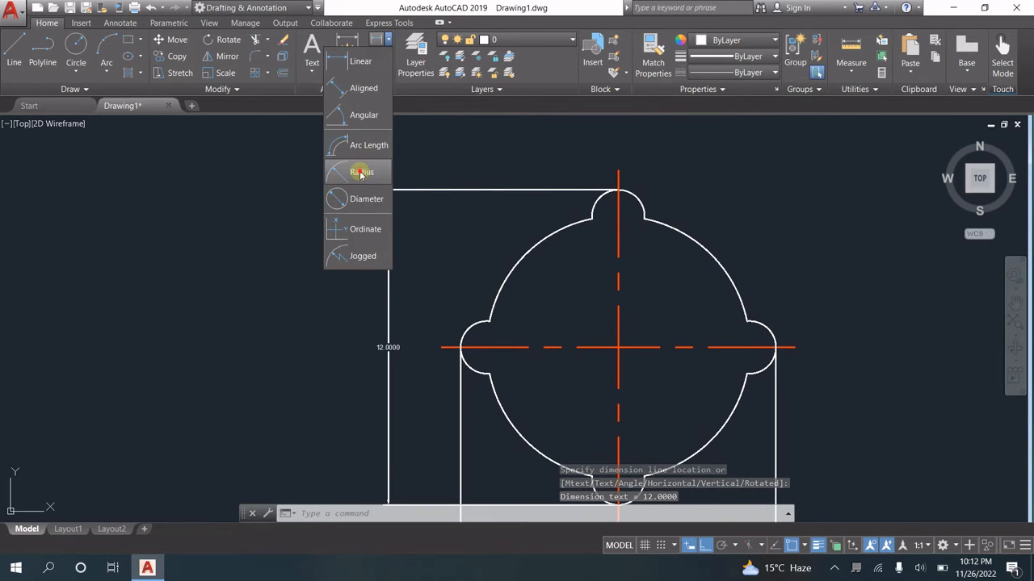
pyautogui.click(350, 169)
pyautogui.click(714, 251)
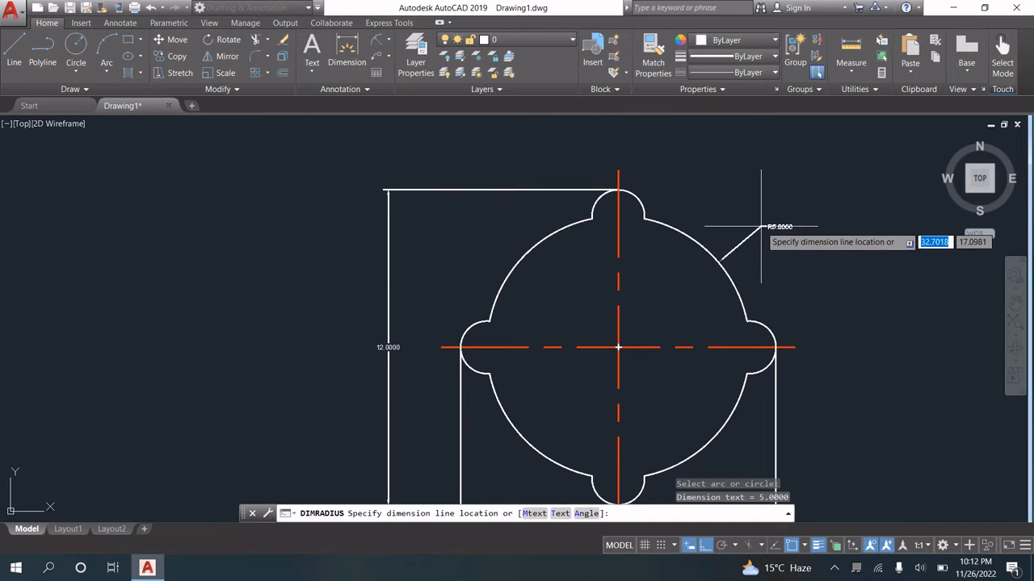
pyautogui.click(757, 228)
# Add a radius dimension to the left lobe's arc, with its text placed outside the profile above the lobe
pyautogui.click(376, 41)
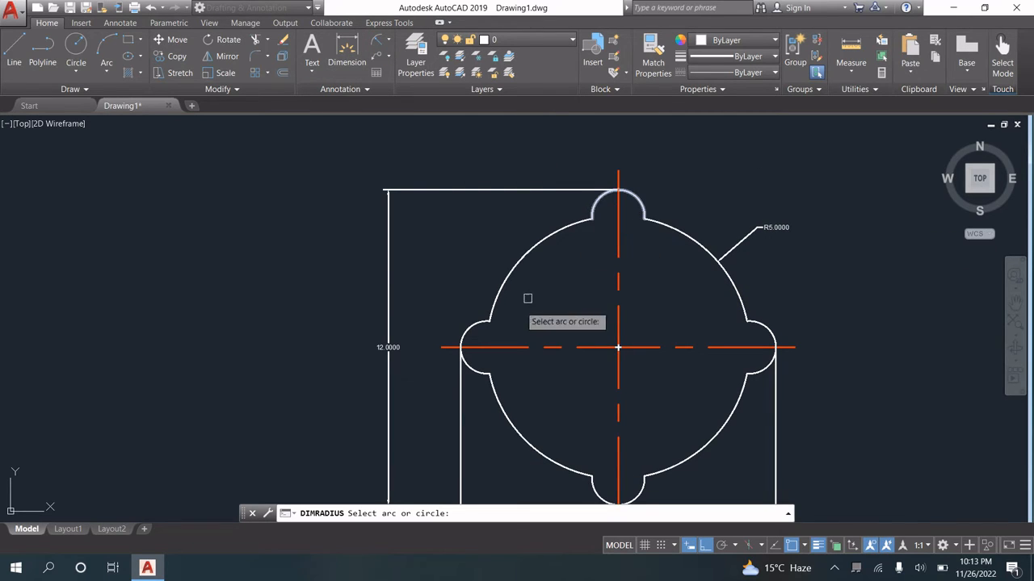
pyautogui.click(468, 330)
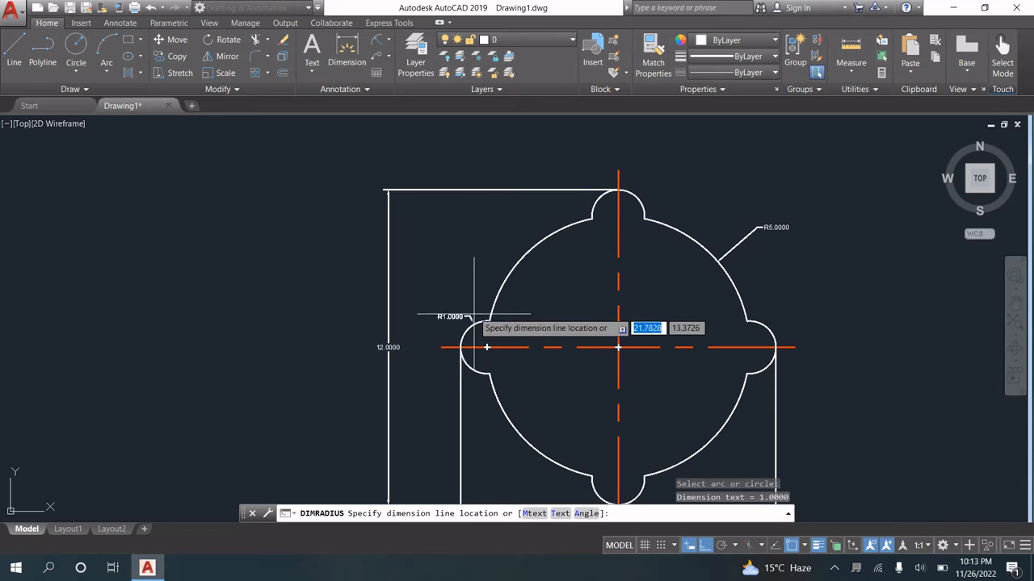
pyautogui.click(464, 275)
# Assign both overall linear dimensions and both radius dimensions to the "dimension line" layer
pyautogui.moveTo(615, 301)
pyautogui.mouseDown(button='middle')
pyautogui.moveTo(628, 217)
pyautogui.moveTo(600, 242)
pyautogui.mouseUp(button='middle')
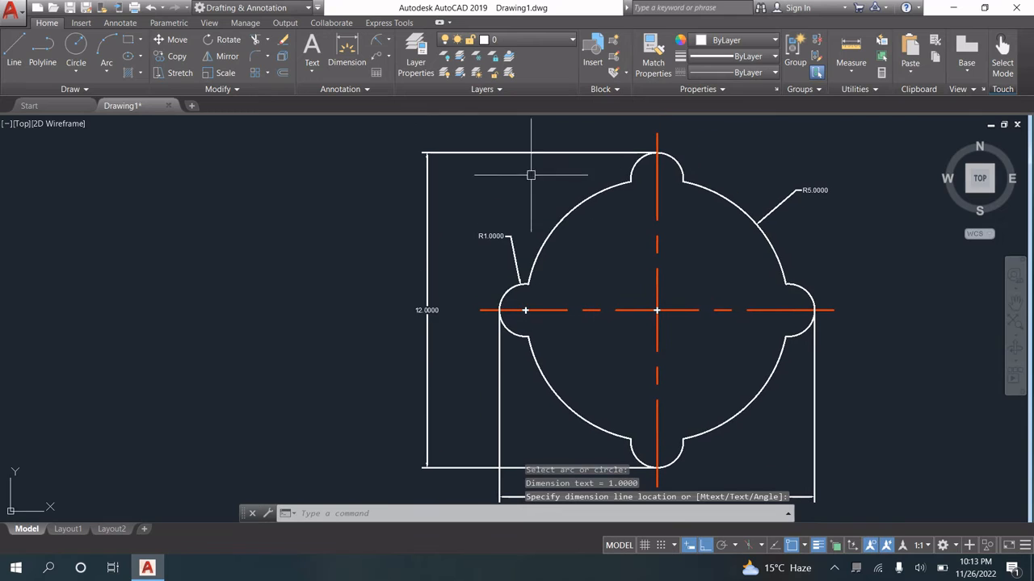
pyautogui.click(535, 134)
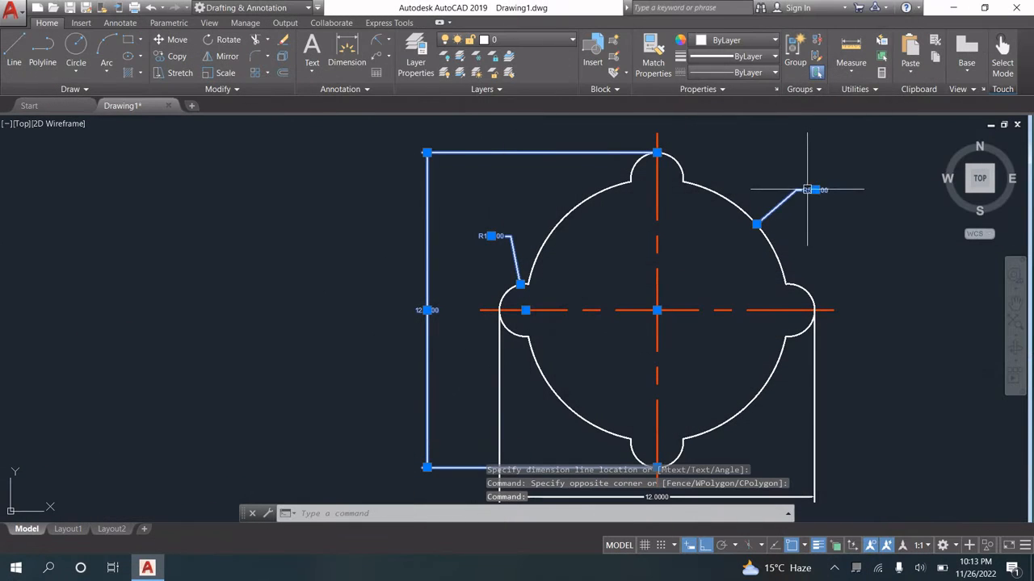
pyautogui.moveTo(872, 315); pyautogui.dragTo(884, 142, button='middle')
pyautogui.click(873, 279)
pyautogui.click(808, 311)
pyautogui.moveTo(772, 256); pyautogui.dragTo(769, 322, button='middle')
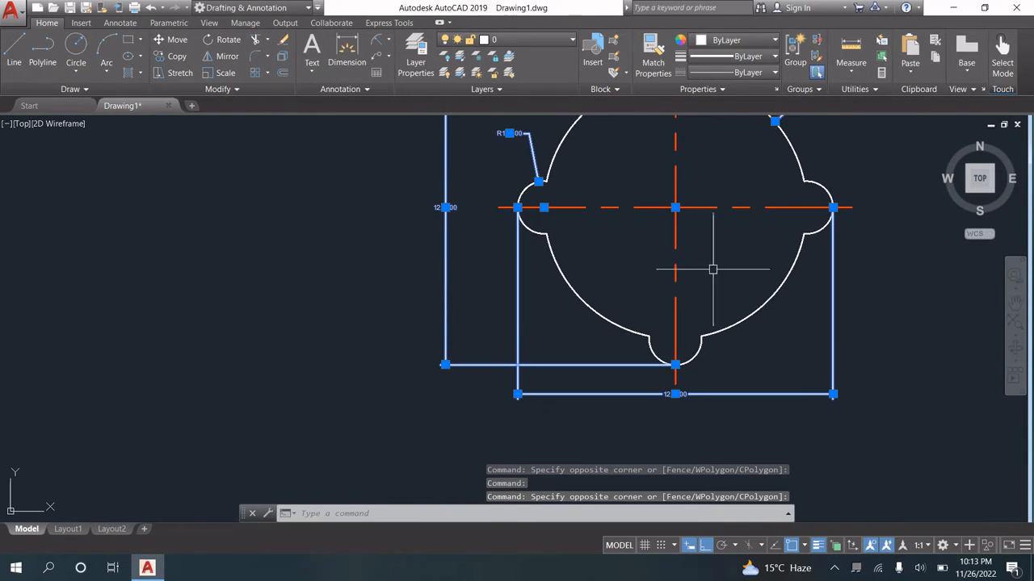
pyautogui.click(563, 38)
pyautogui.click(521, 104)
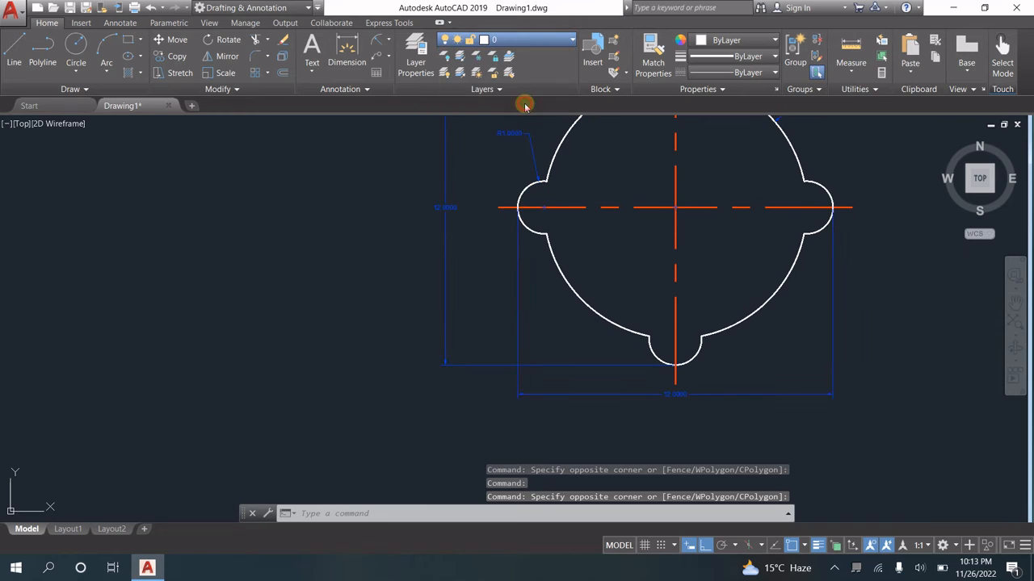
pyautogui.moveTo(588, 167); pyautogui.dragTo(548, 256, button='middle')
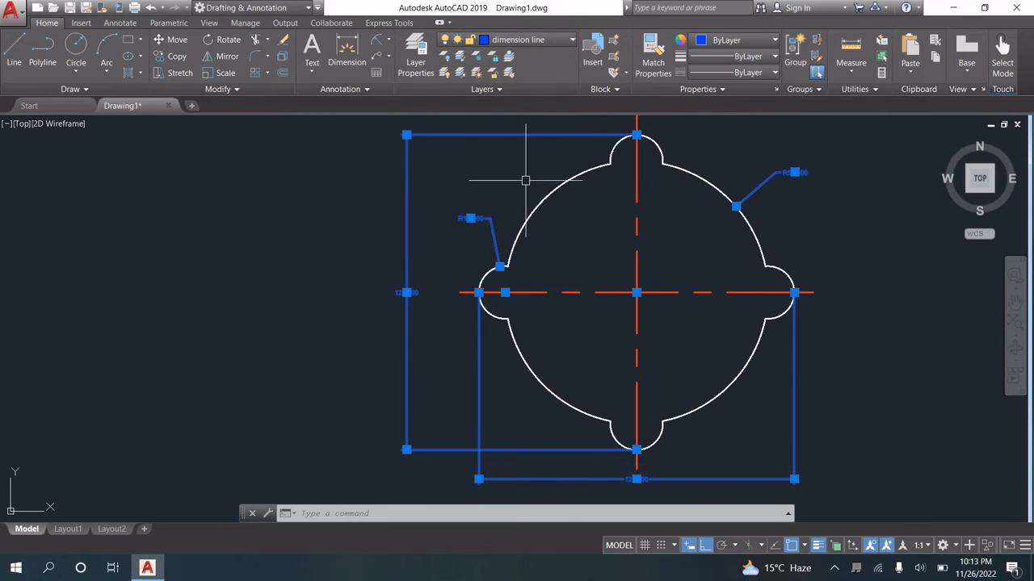
# Check the lineweight of the dimension line layer in the layer properties and keep it at Default
pyautogui.click(413, 62)
pyautogui.press('Escape')
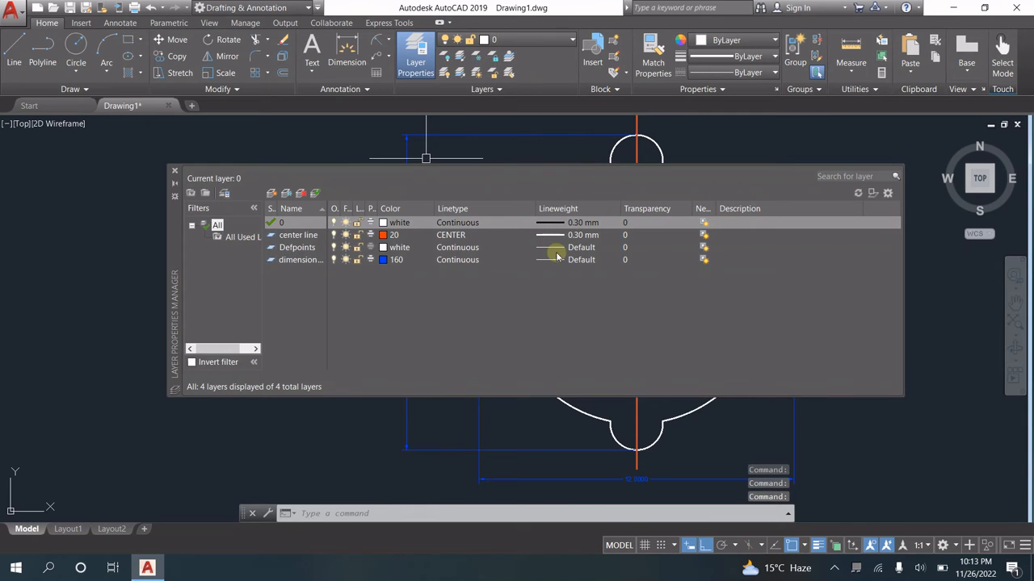
pyautogui.click(560, 260)
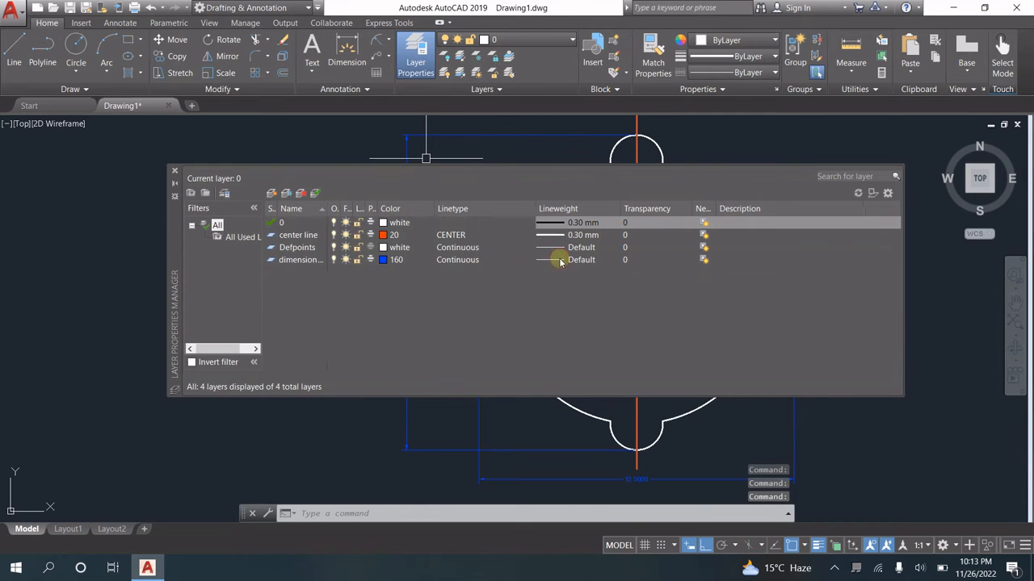
pyautogui.click(478, 207)
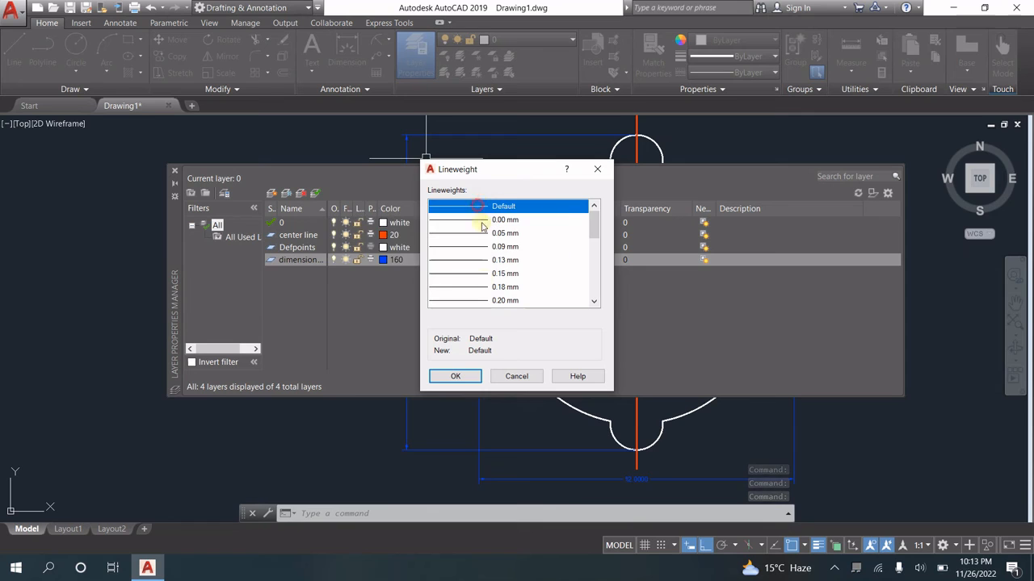
pyautogui.click(455, 376)
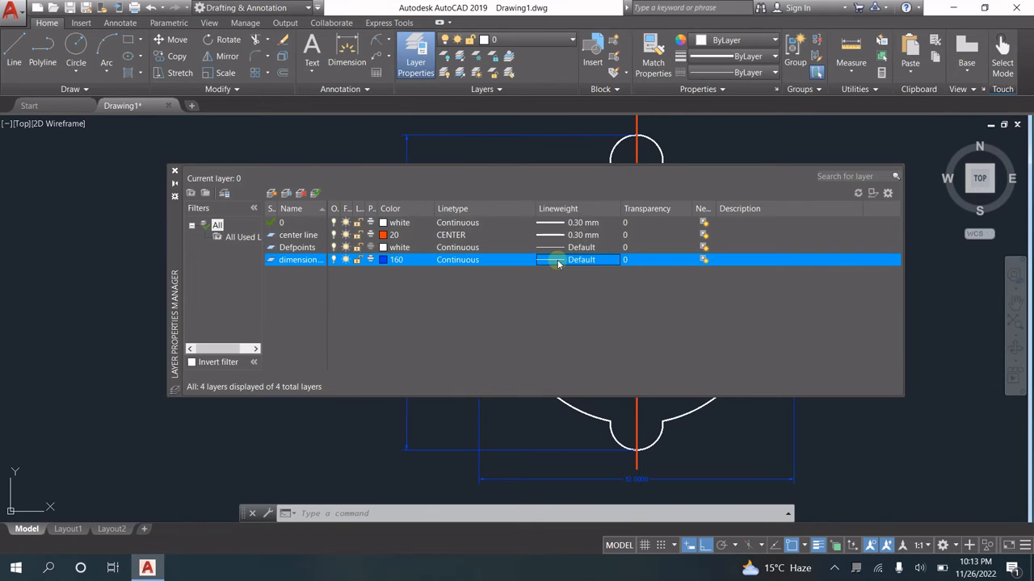
pyautogui.click(176, 173)
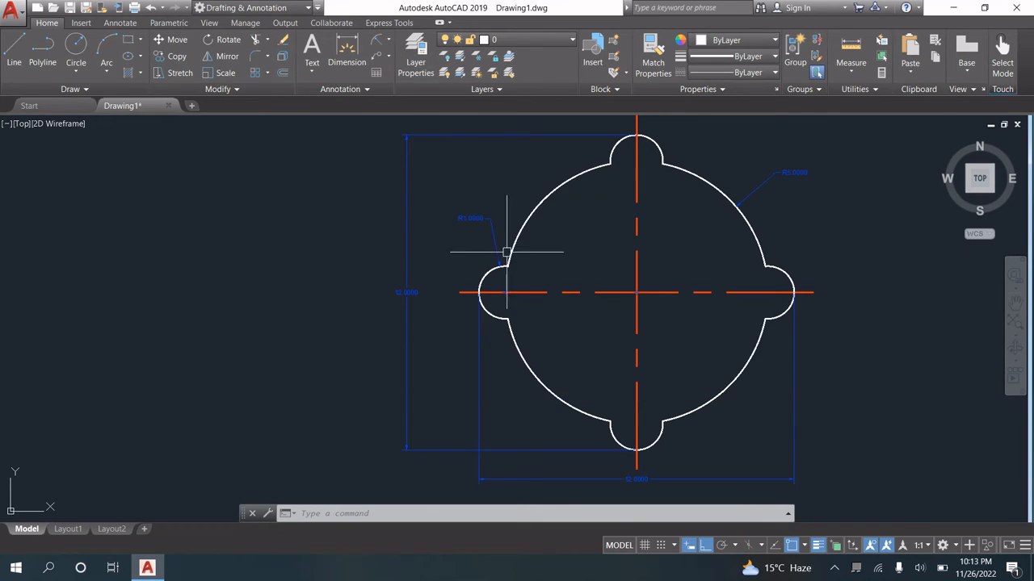
# Modify the Standard dimension style to use a text height of 0.5 and an arrow size of 0.3
pyautogui.moveTo(468, 249)
pyautogui.mouseDown(button='middle')
pyautogui.moveTo(512, 214)
pyautogui.moveTo(557, 273)
pyautogui.moveTo(570, 261)
pyautogui.mouseUp(button='middle')
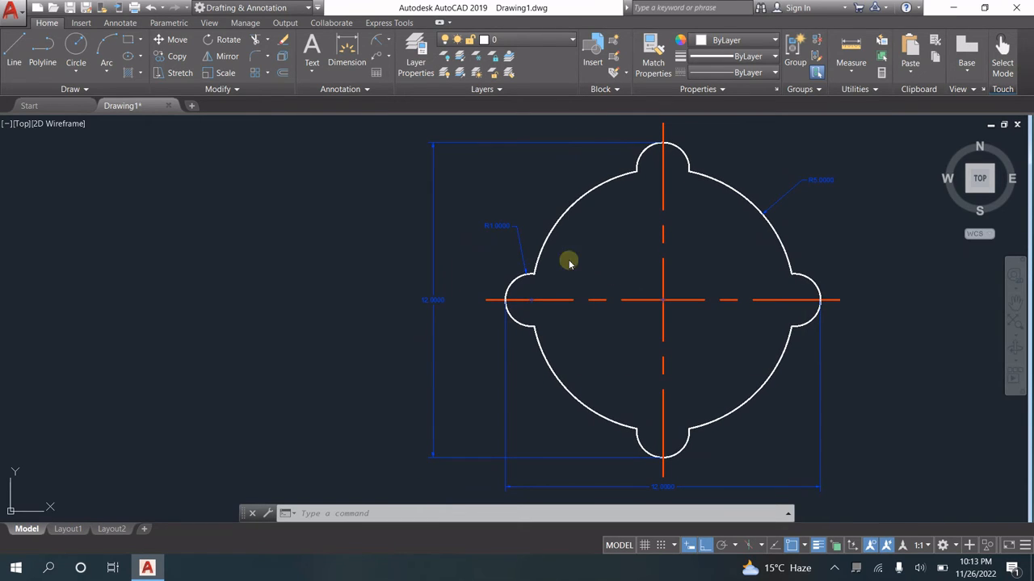
pyautogui.write('d')
pyautogui.press('Return')
pyautogui.click(665, 254)
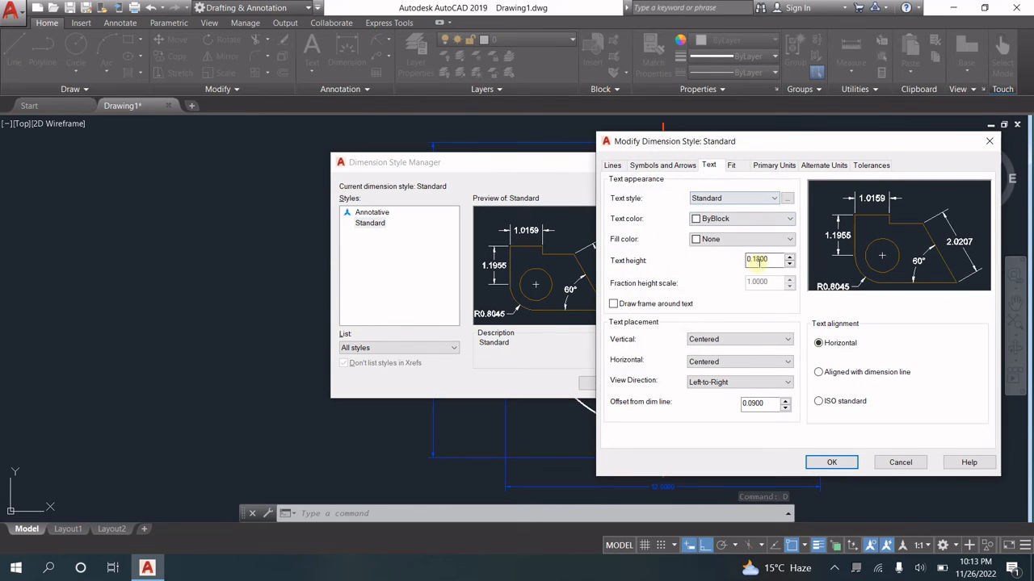
pyautogui.doubleClick(759, 260)
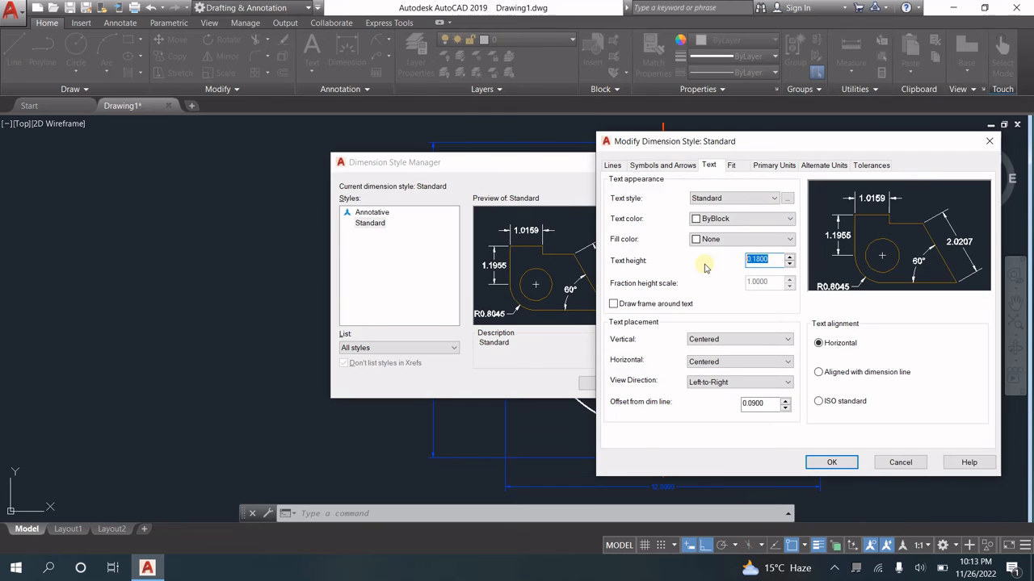
pyautogui.click(638, 166)
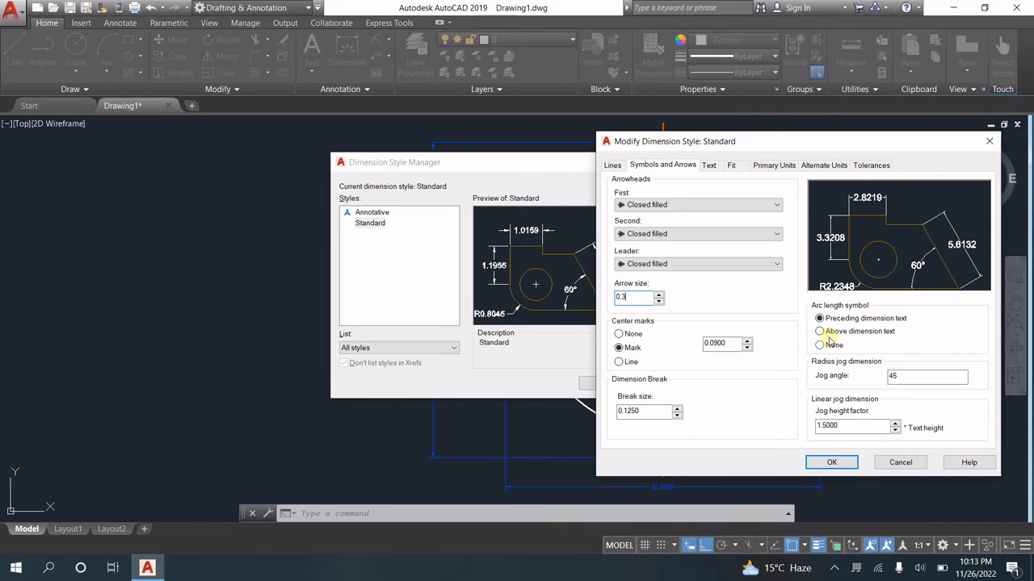
# Set the style's extension lines to extend 0.3 beyond the dimension lines, with a 0.1 offset from origin
pyautogui.click(613, 165)
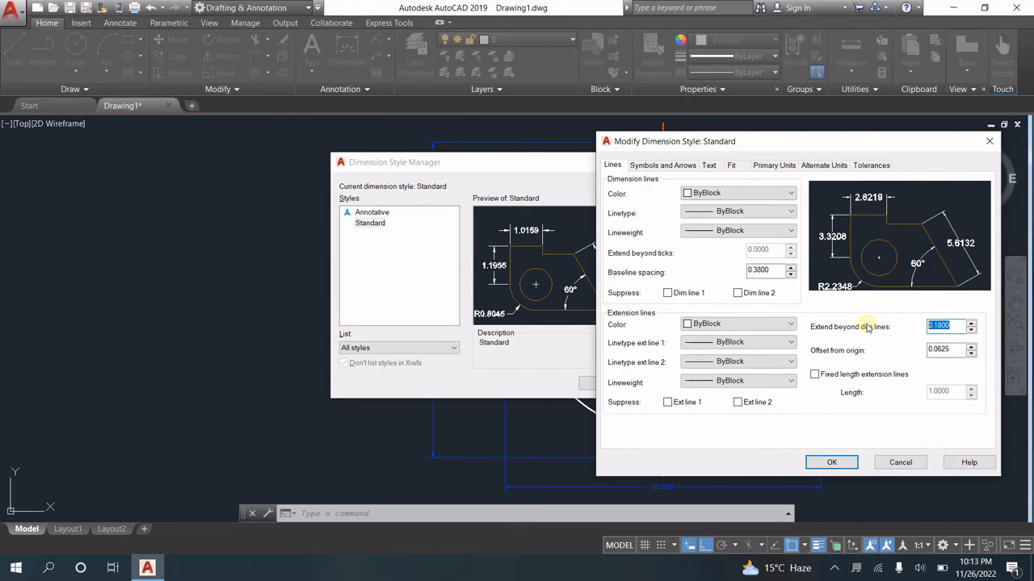
pyautogui.click(953, 351)
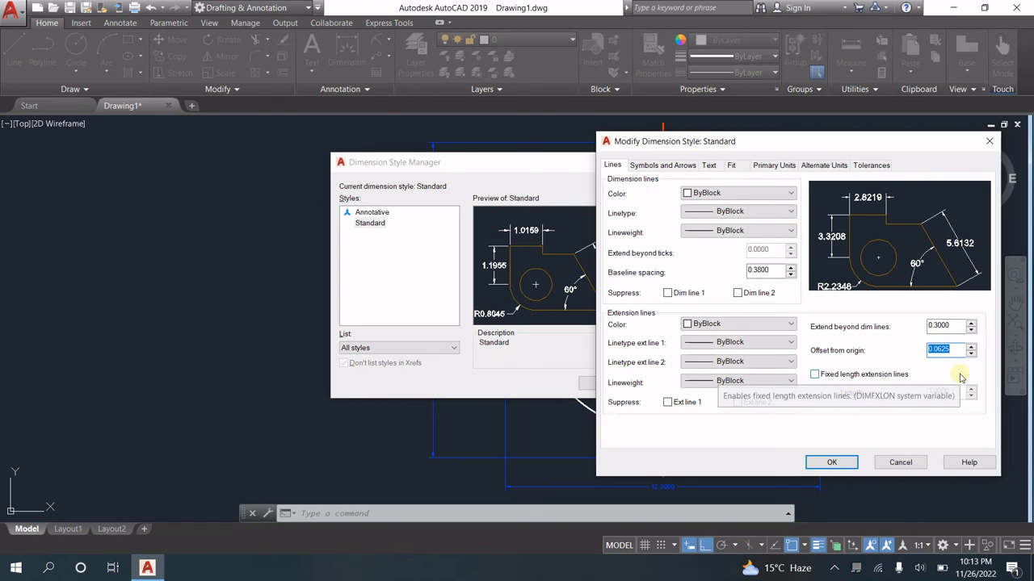
pyautogui.write('0.1')
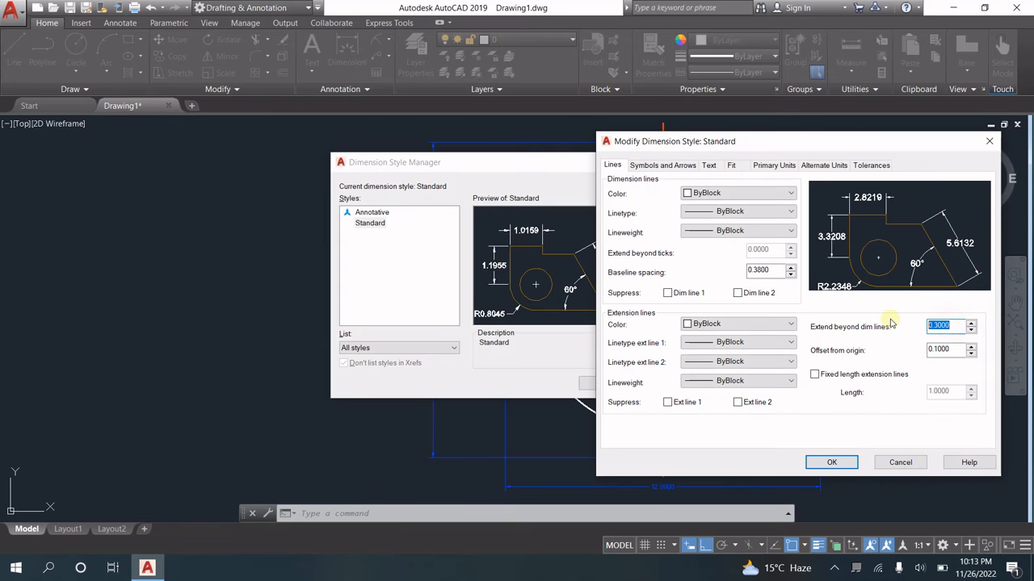
# Set the linear dimension precision of the Standard style to one decimal place (0.0)
pyautogui.click(731, 165)
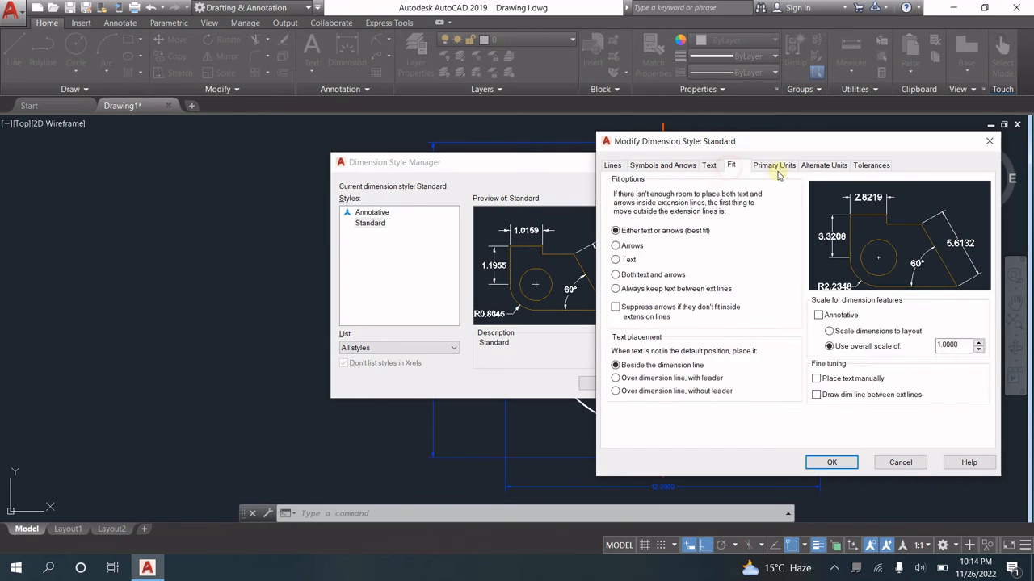
pyautogui.click(774, 165)
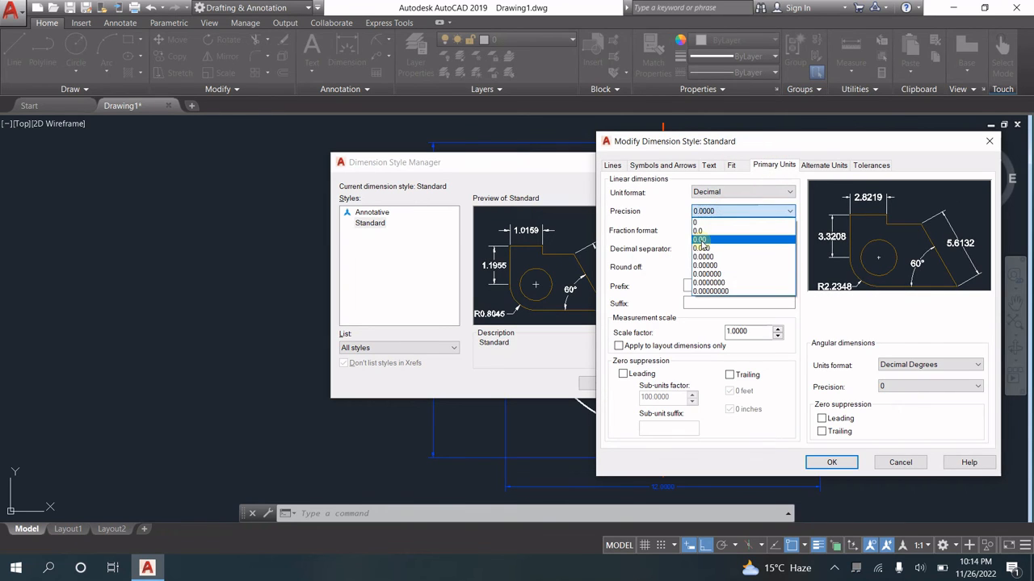
pyautogui.click(704, 235)
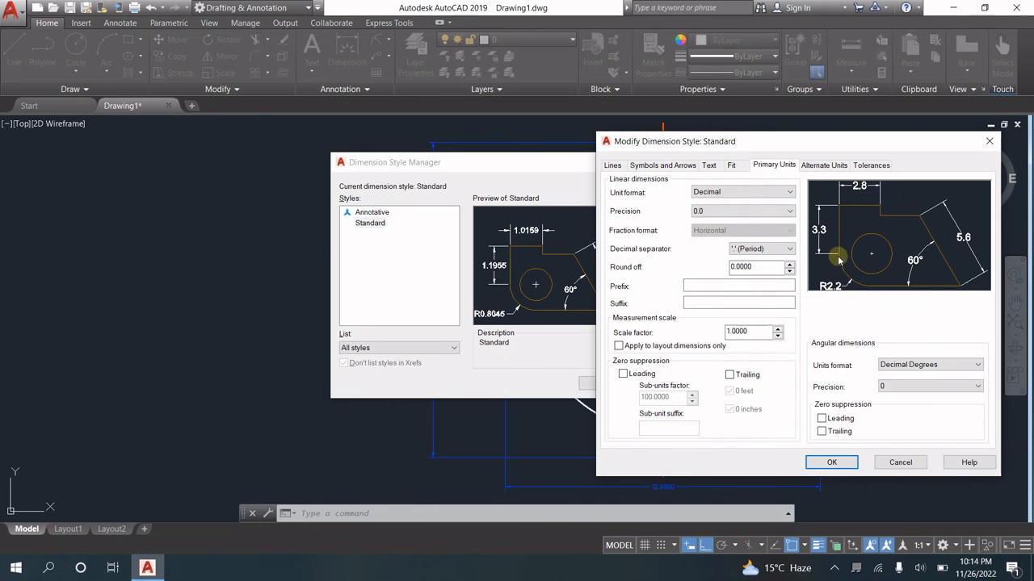
# Align the dimension text with the dimension line, then apply the Standard style changes and close the style manager
pyautogui.click(730, 165)
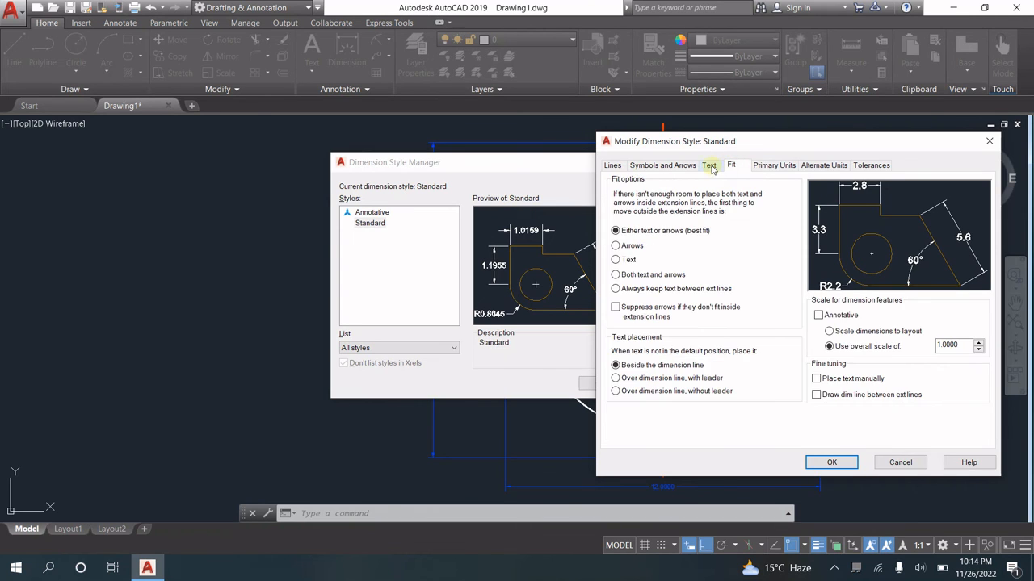
pyautogui.click(708, 165)
pyautogui.click(844, 377)
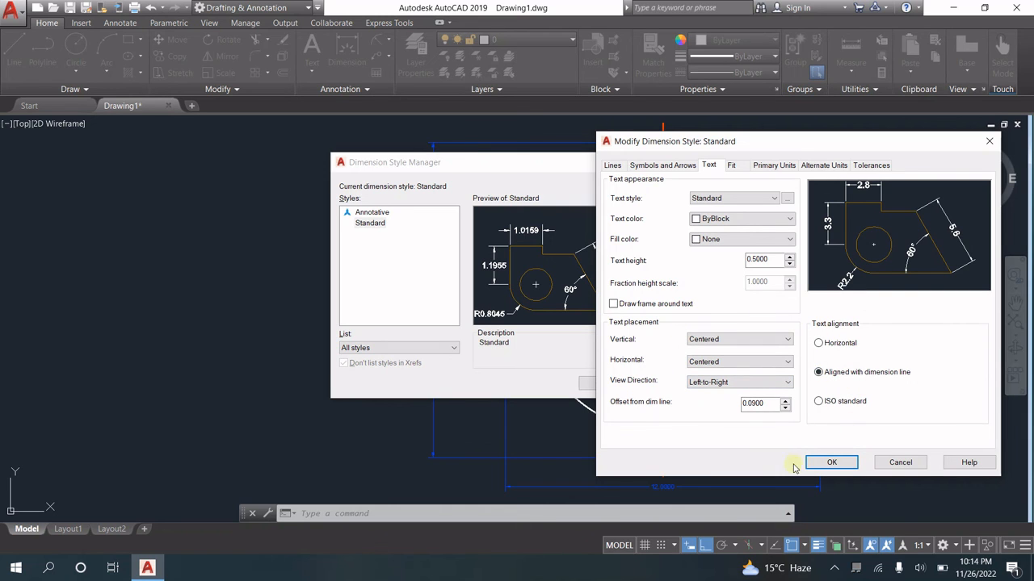
pyautogui.click(817, 463)
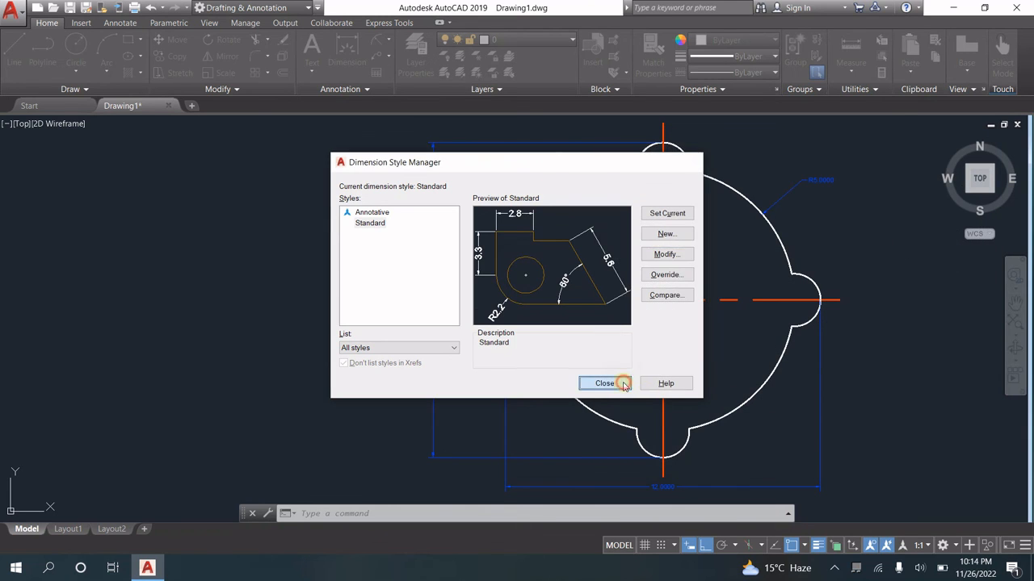
pyautogui.click(604, 383)
# Move the overall width dimension slightly farther below the profile and deselect it
pyautogui.middleClick(626, 316)
pyautogui.middleClick(627, 317)
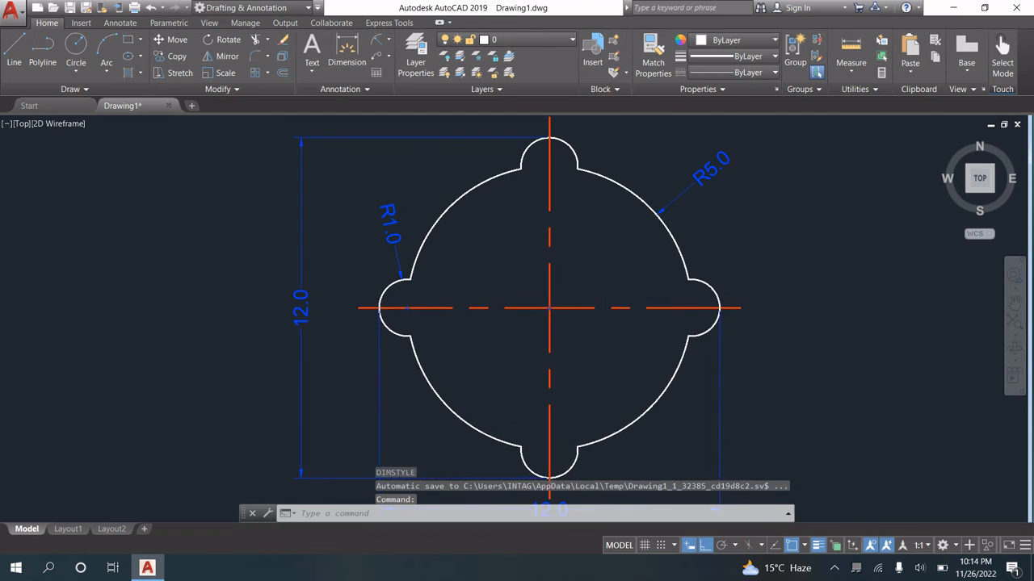
pyautogui.scroll(-3, 621, 308)
pyautogui.moveTo(621, 309); pyautogui.dragTo(682, 270, button='middle')
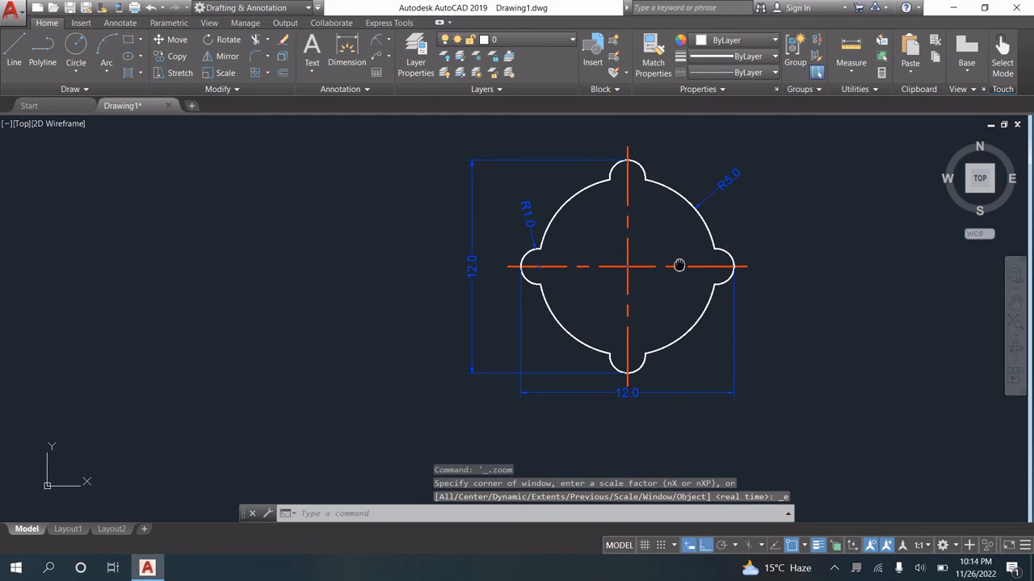
pyautogui.click(658, 393)
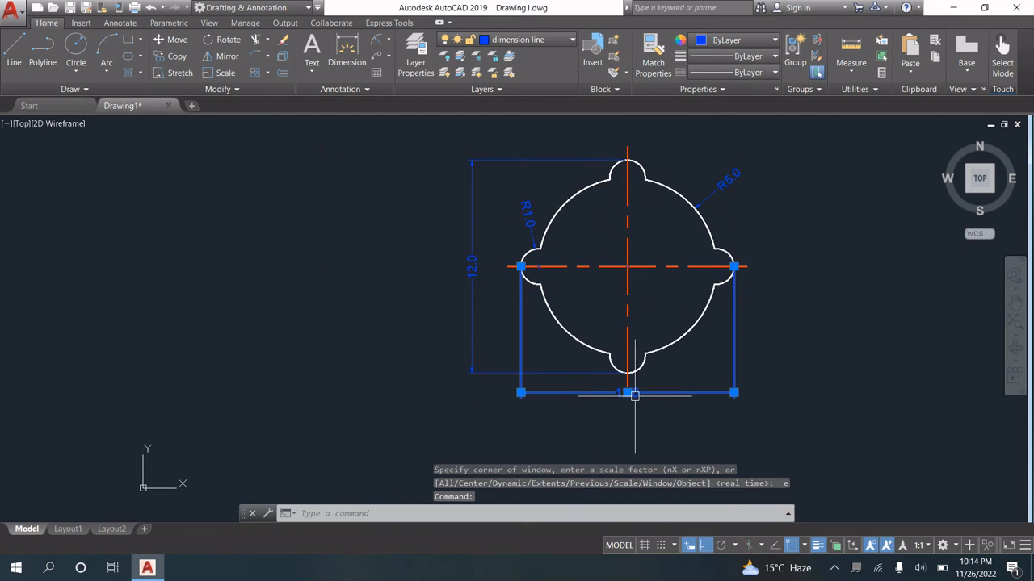
pyautogui.click(626, 393)
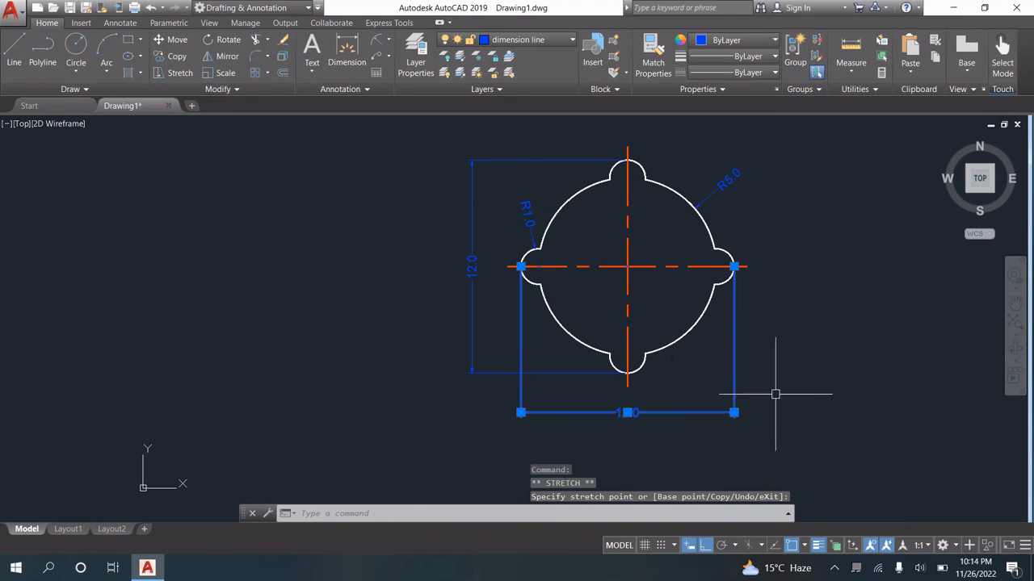
pyautogui.moveTo(802, 401)
pyautogui.mouseDown(button='middle')
pyautogui.moveTo(807, 414)
pyautogui.moveTo(849, 404)
pyautogui.moveTo(840, 383)
pyautogui.mouseUp(button='middle')
pyautogui.press('Escape')
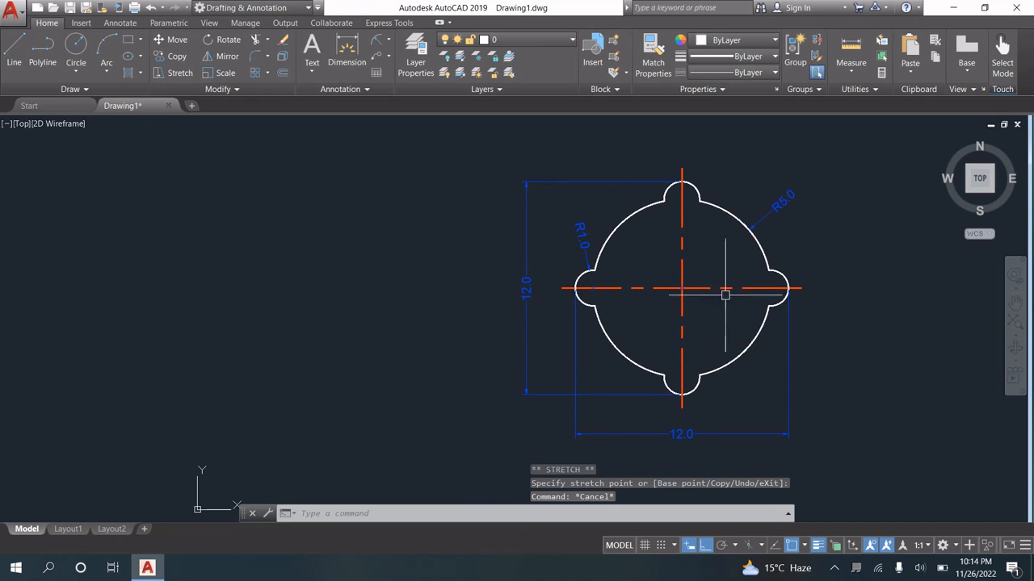